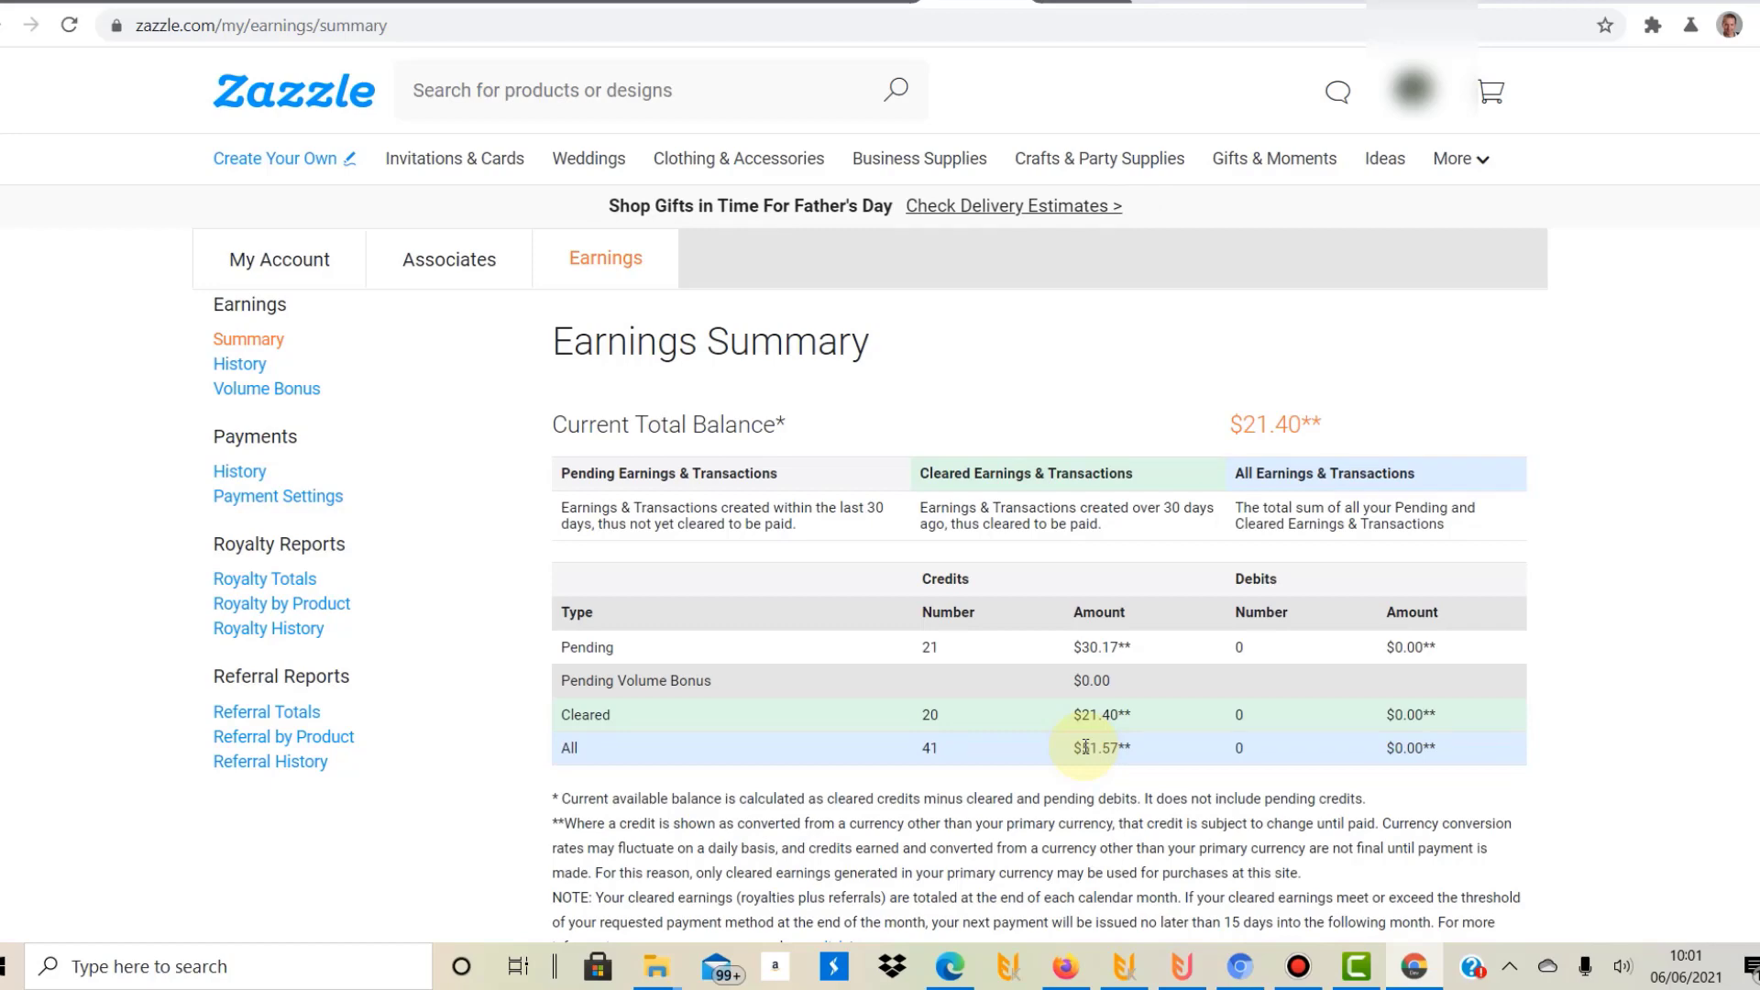
Open the earnings history and examine the dates, statuses and converted amounts of the most recent royalty entries.
left_click(236, 364)
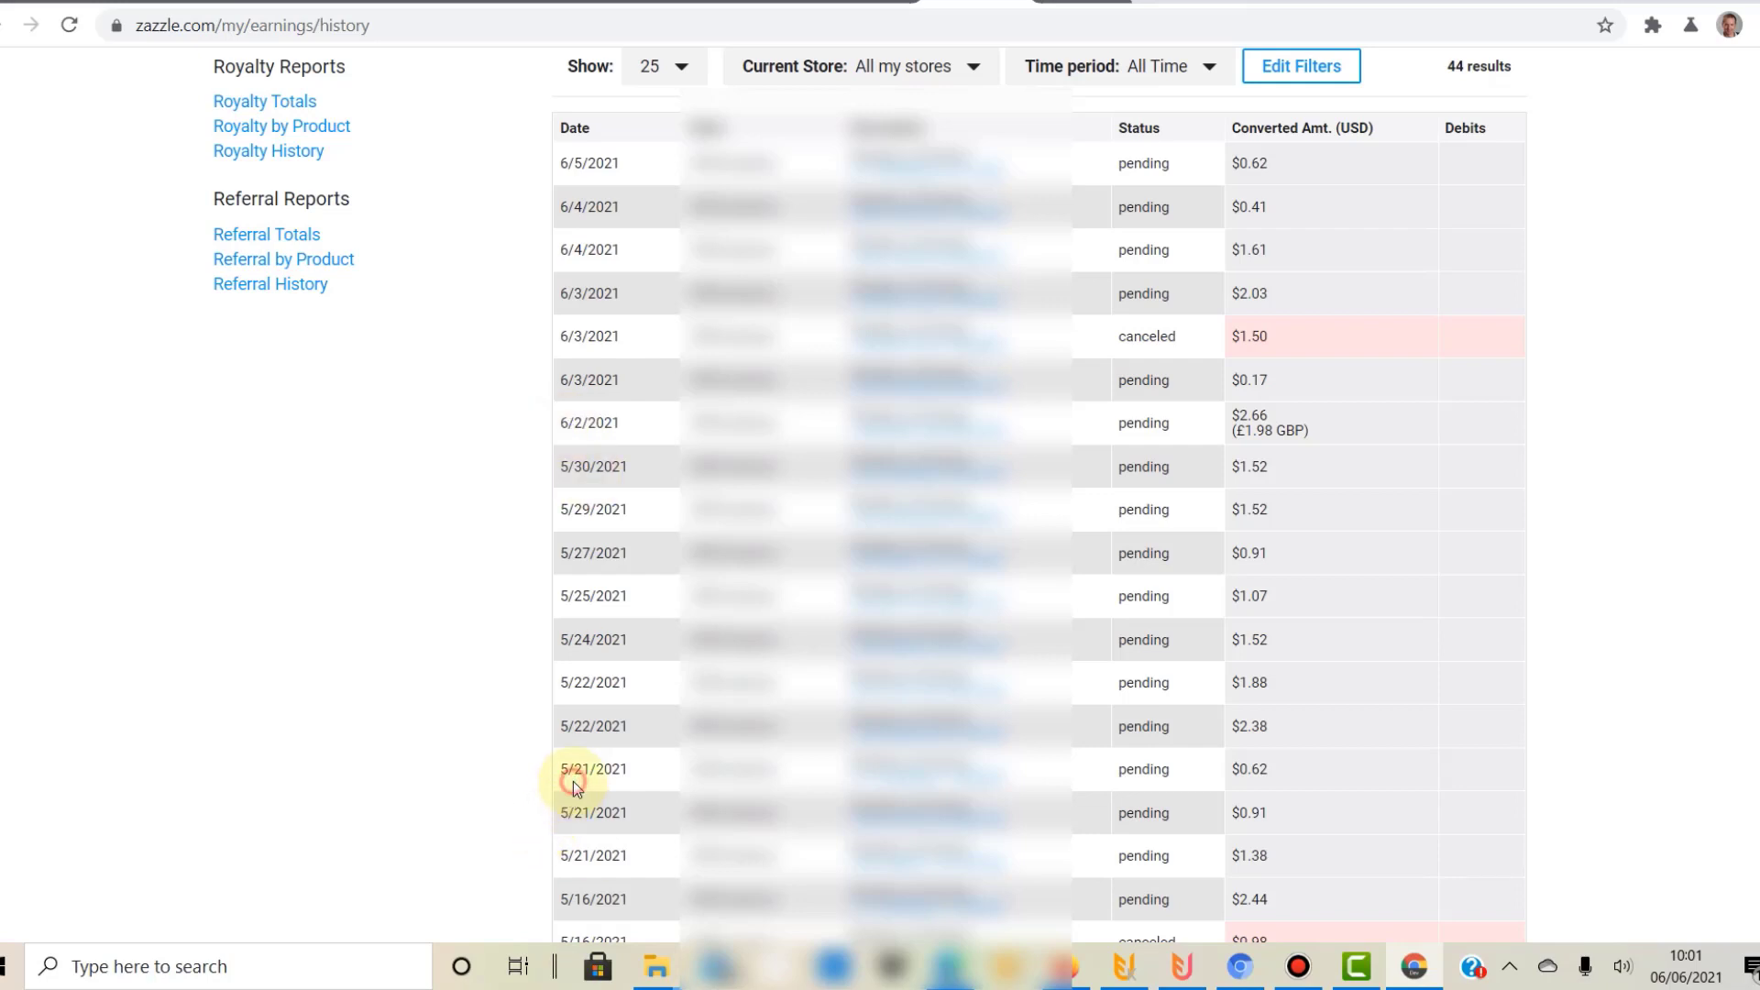
left_click_drag(574, 781, 668, 872)
left_click(668, 872)
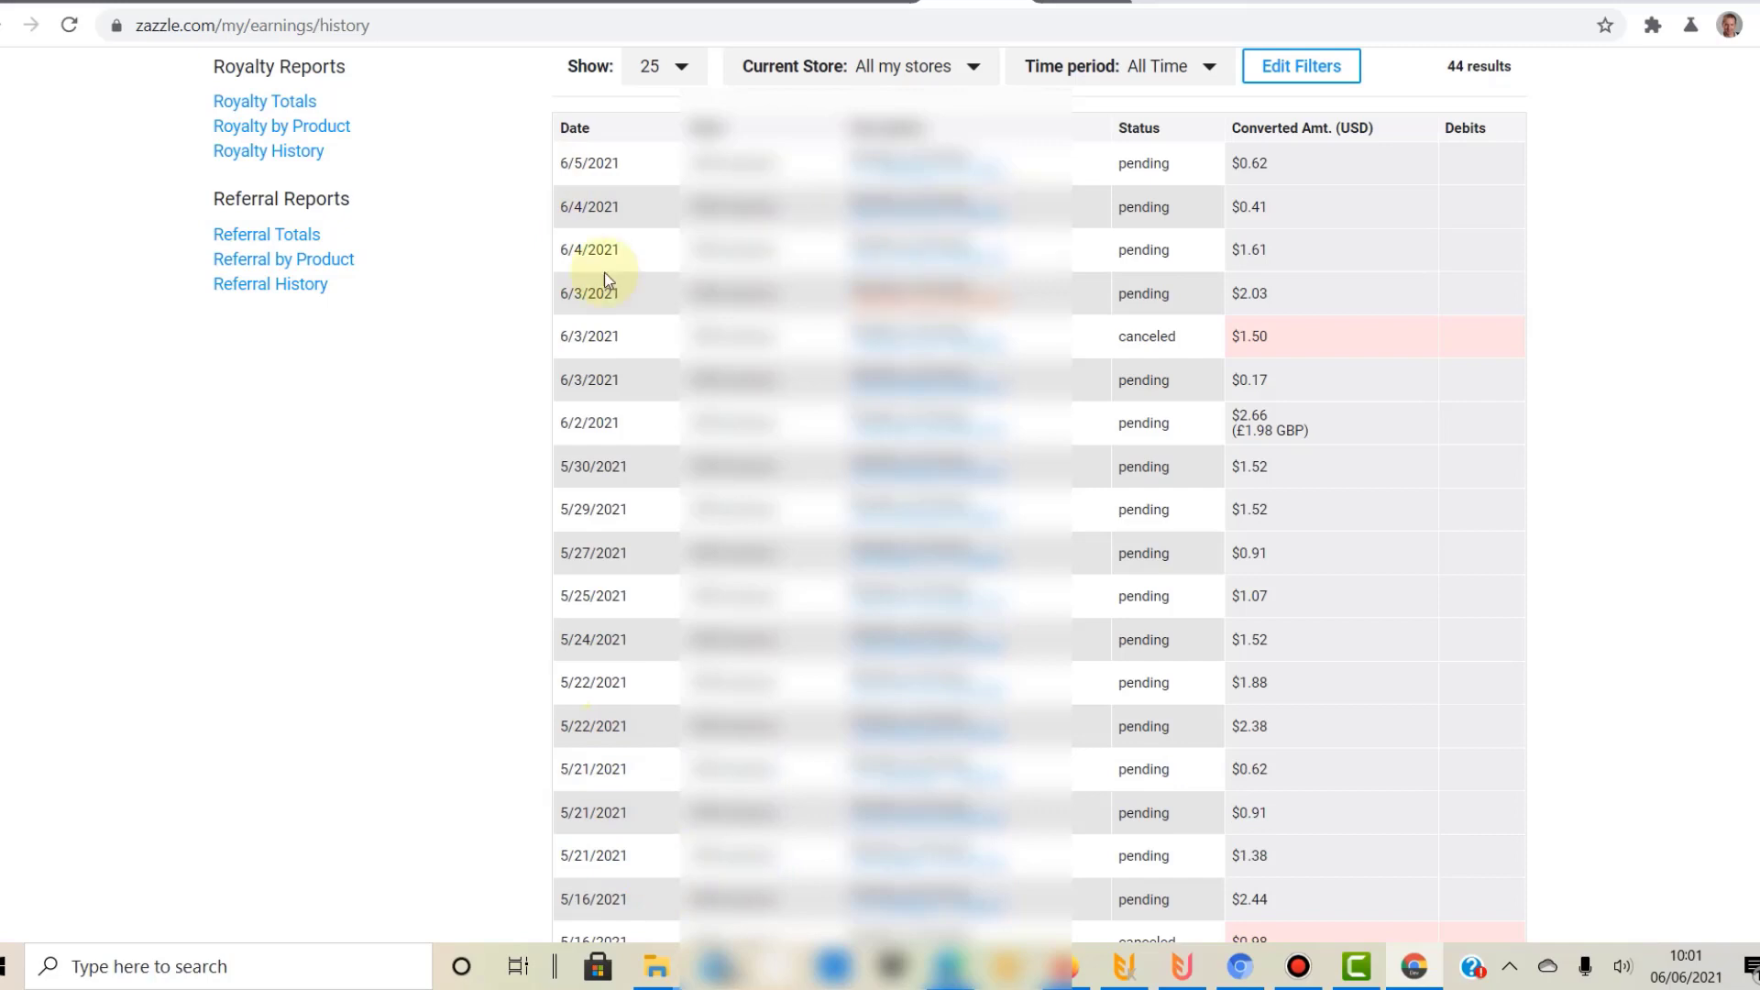
left_click(564, 208)
left_click_drag(564, 208, 582, 244)
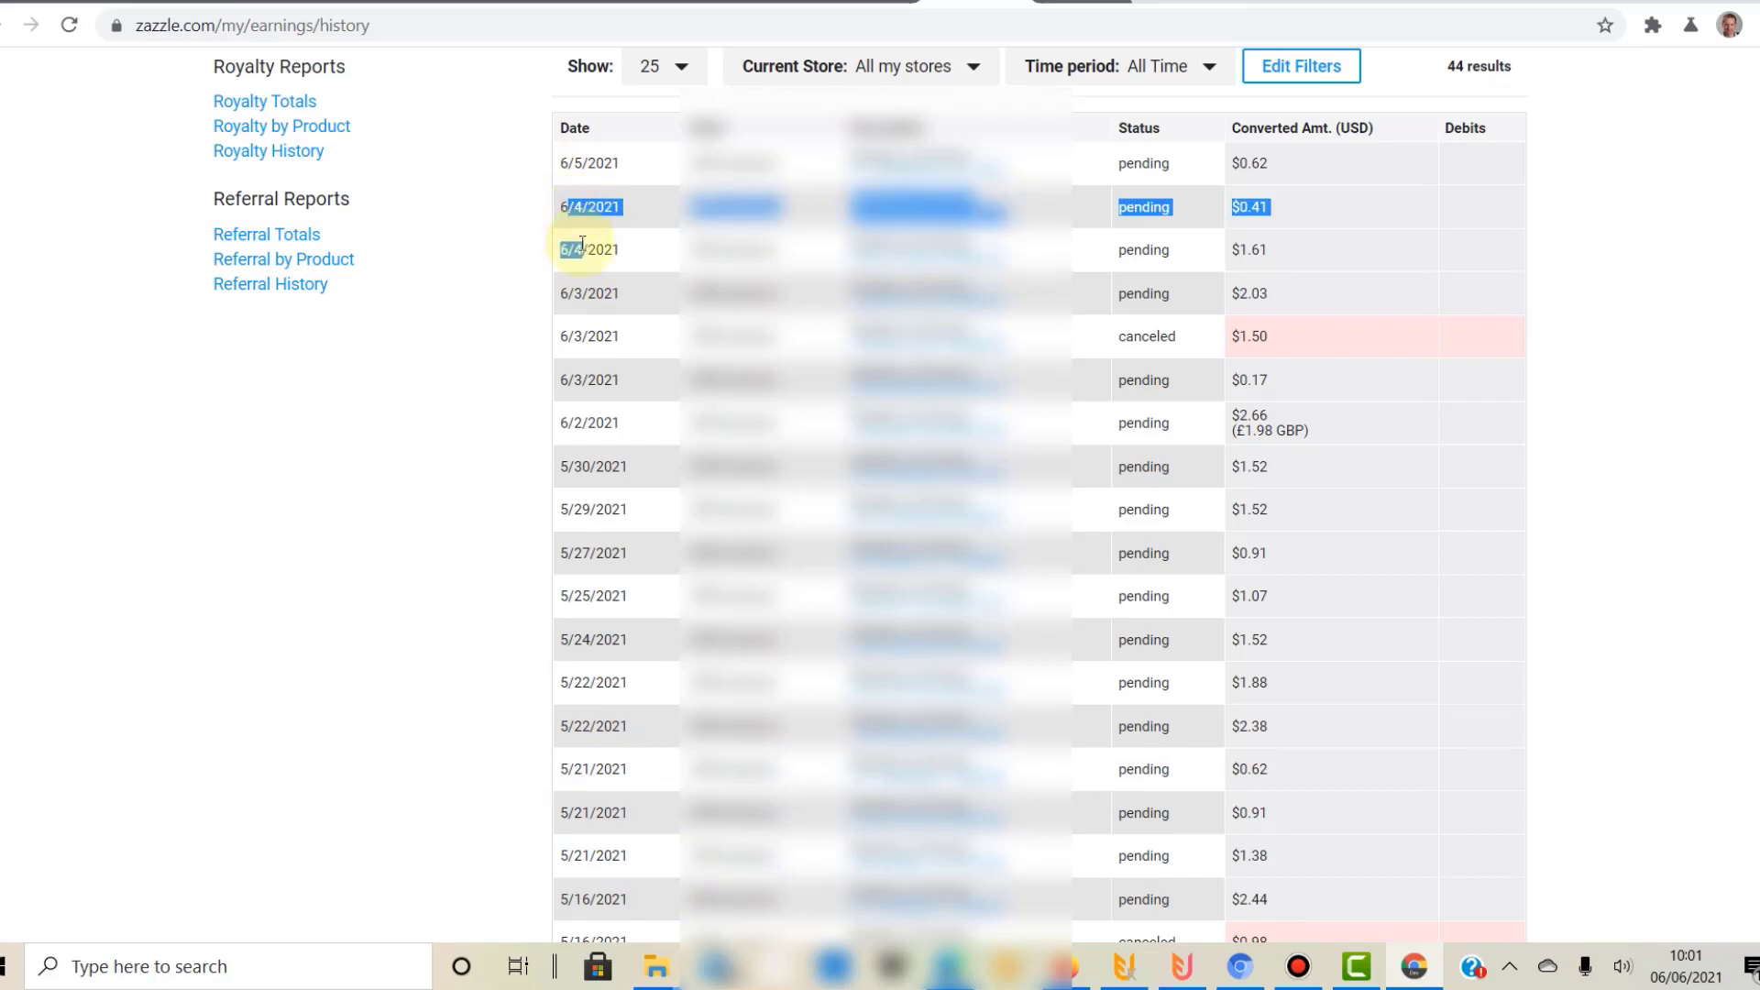
left_click(574, 267)
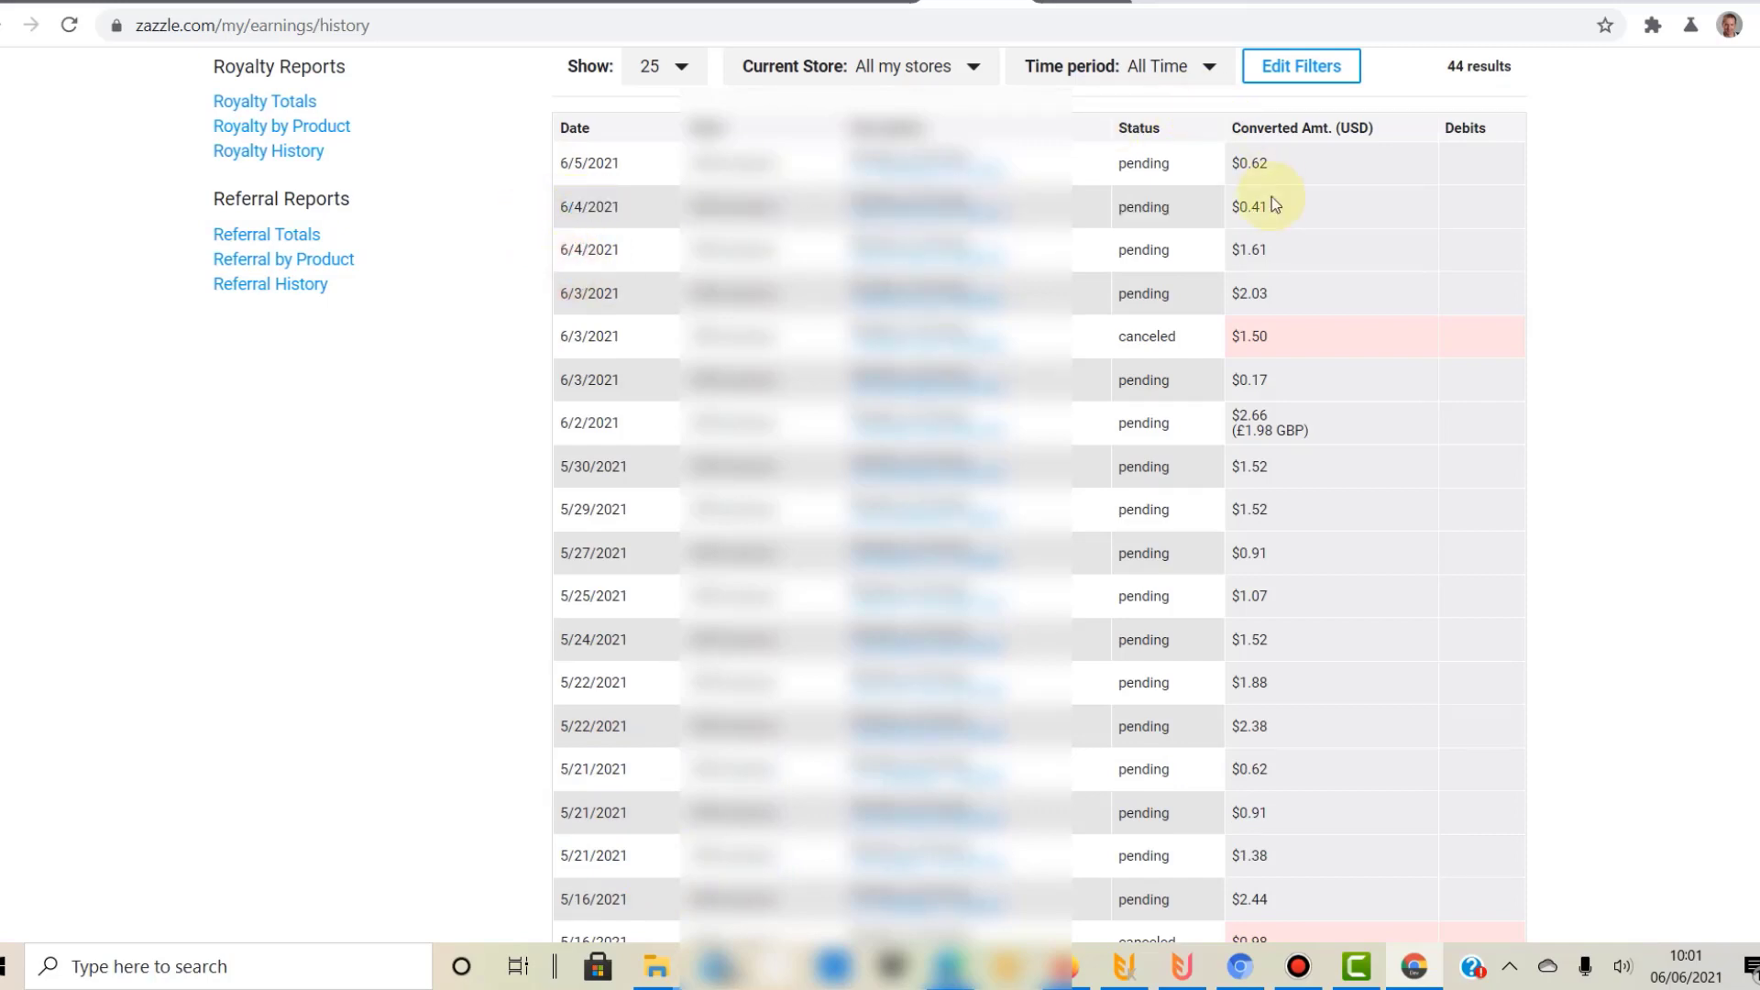
double_click(1233, 293)
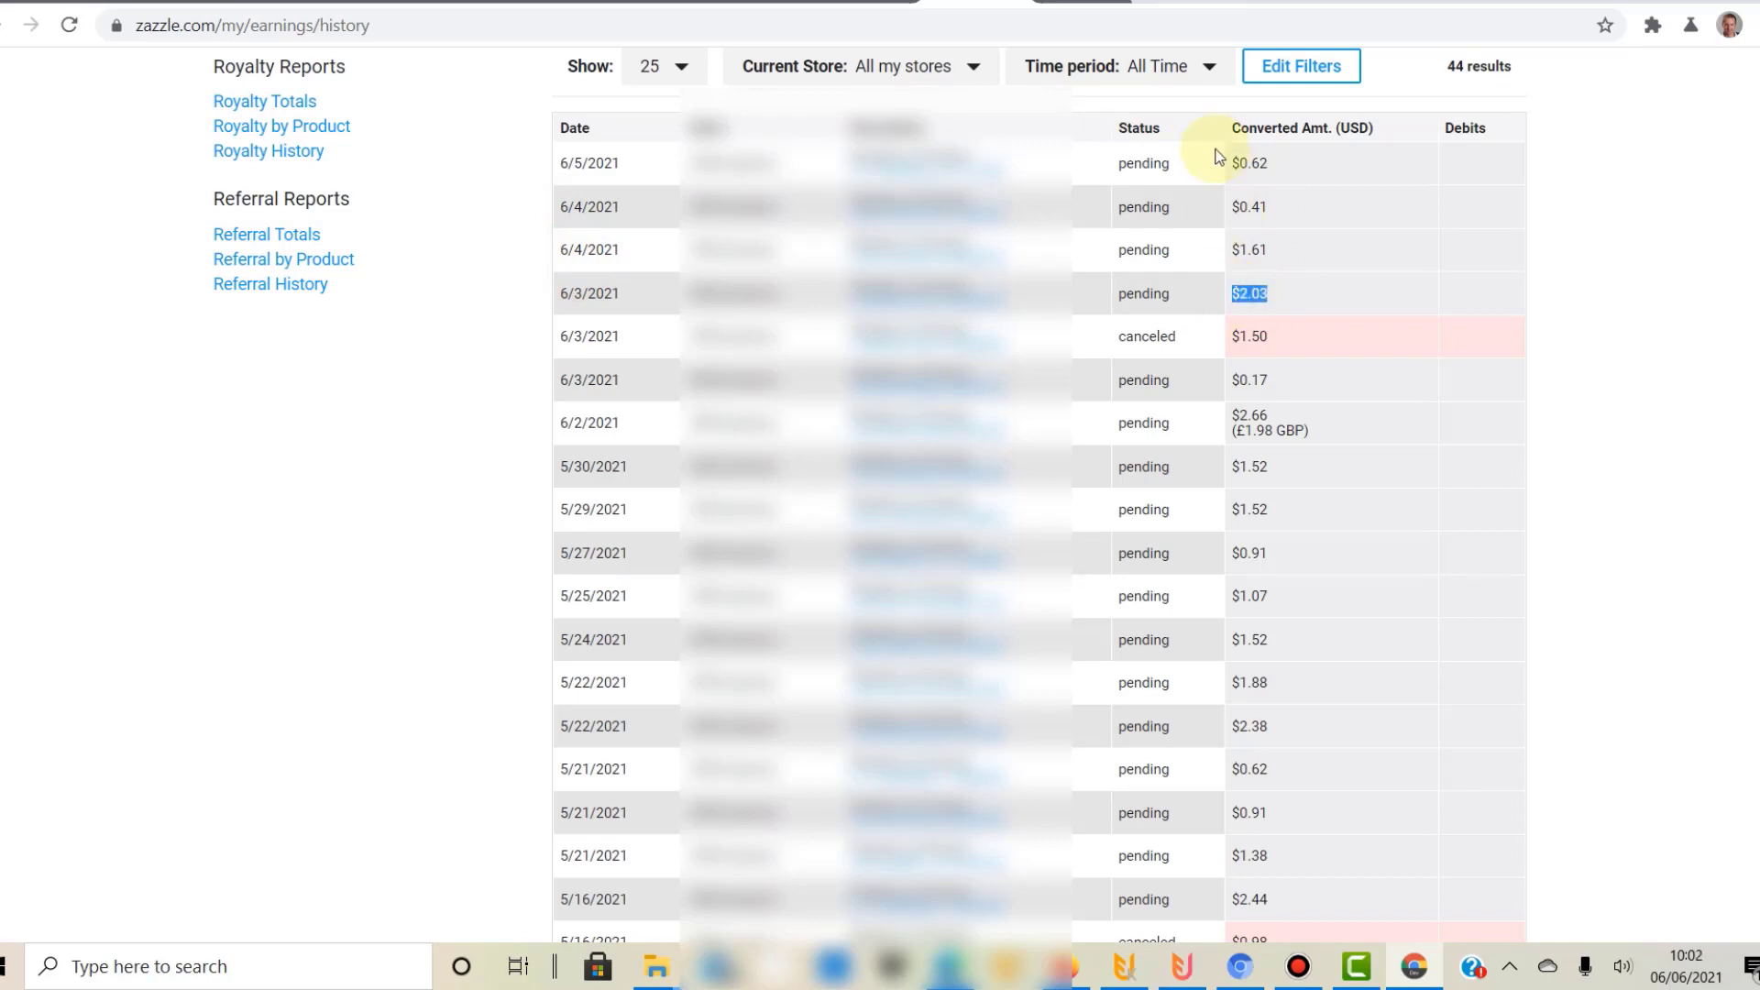
double_click(1250, 209)
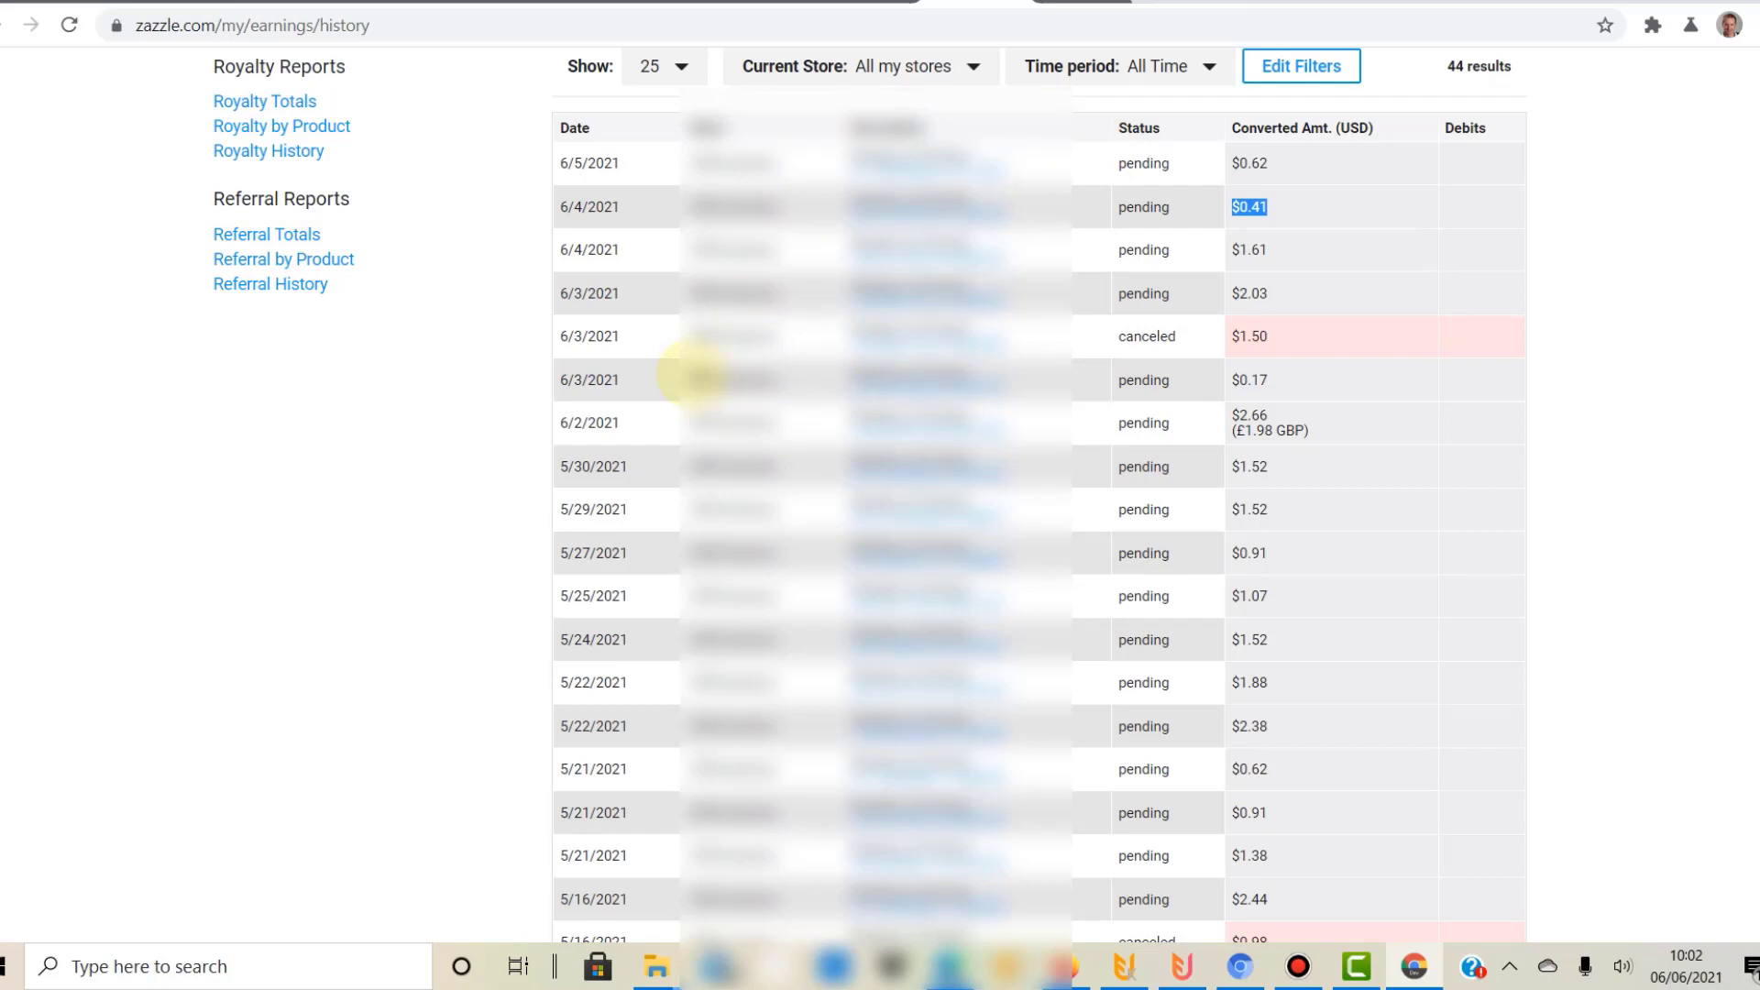
Switch past the Merch Informer keyword finder to Flying Research's niche analysis and review its charts and marketplace keyword lists.
key("ctrl+Tab")
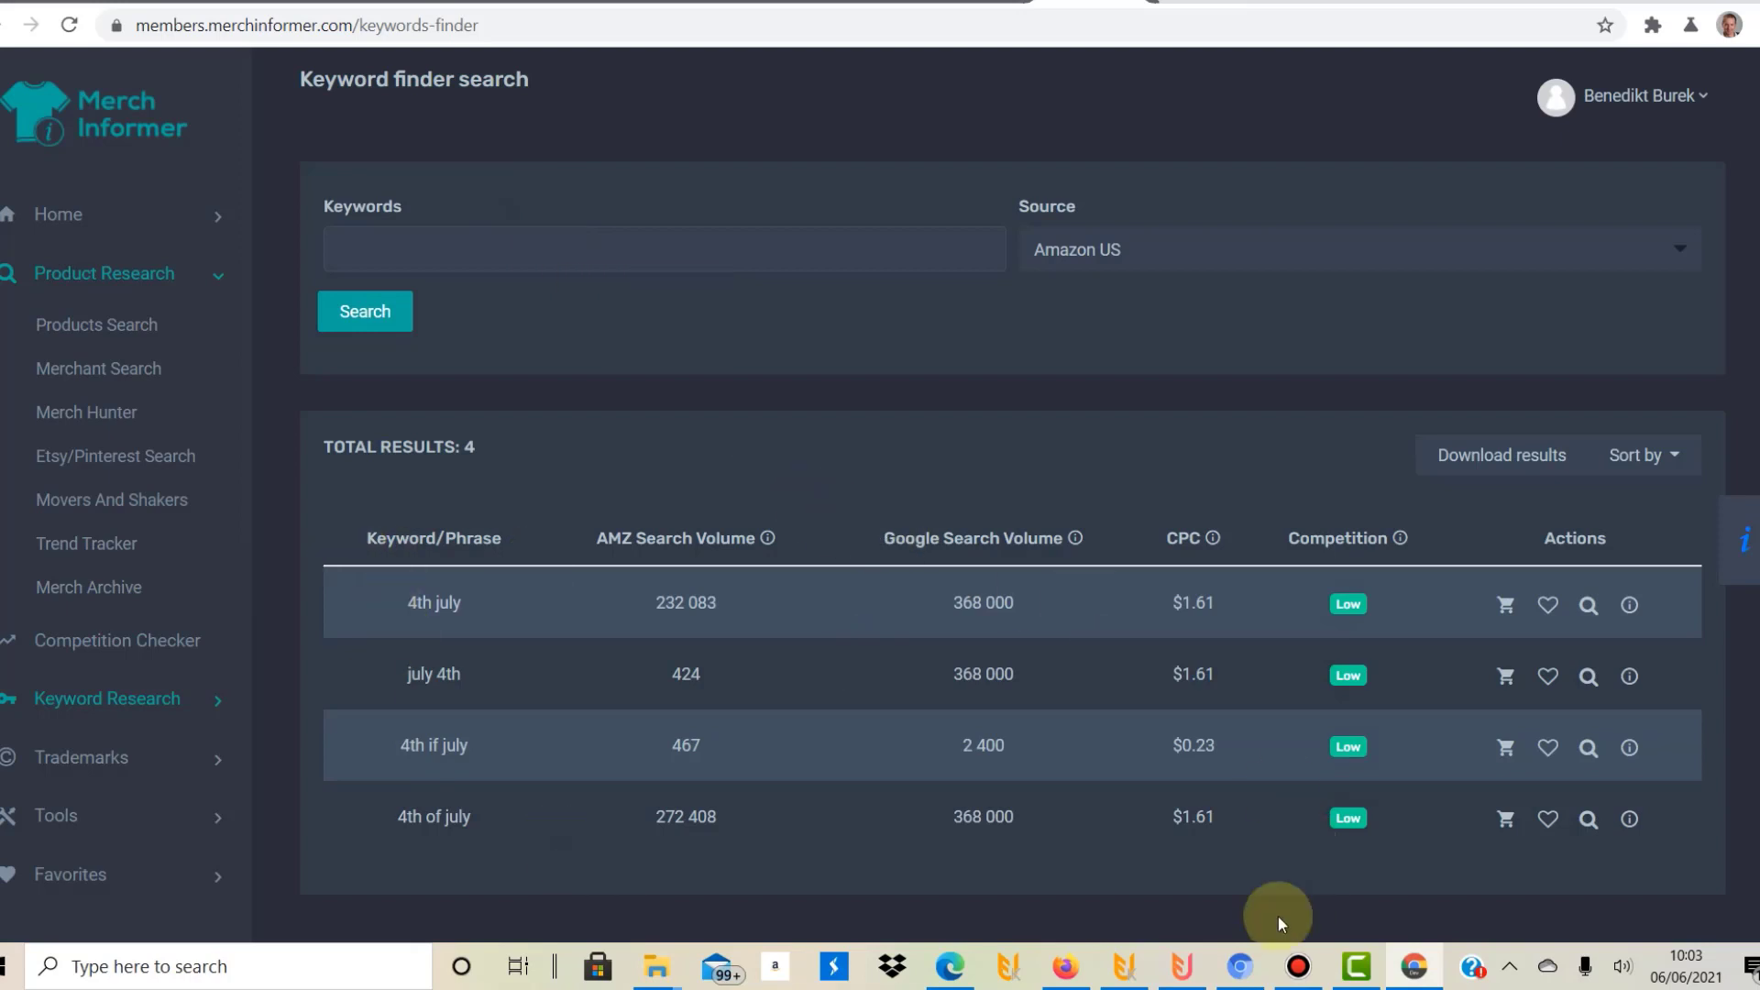
left_click(1172, 1)
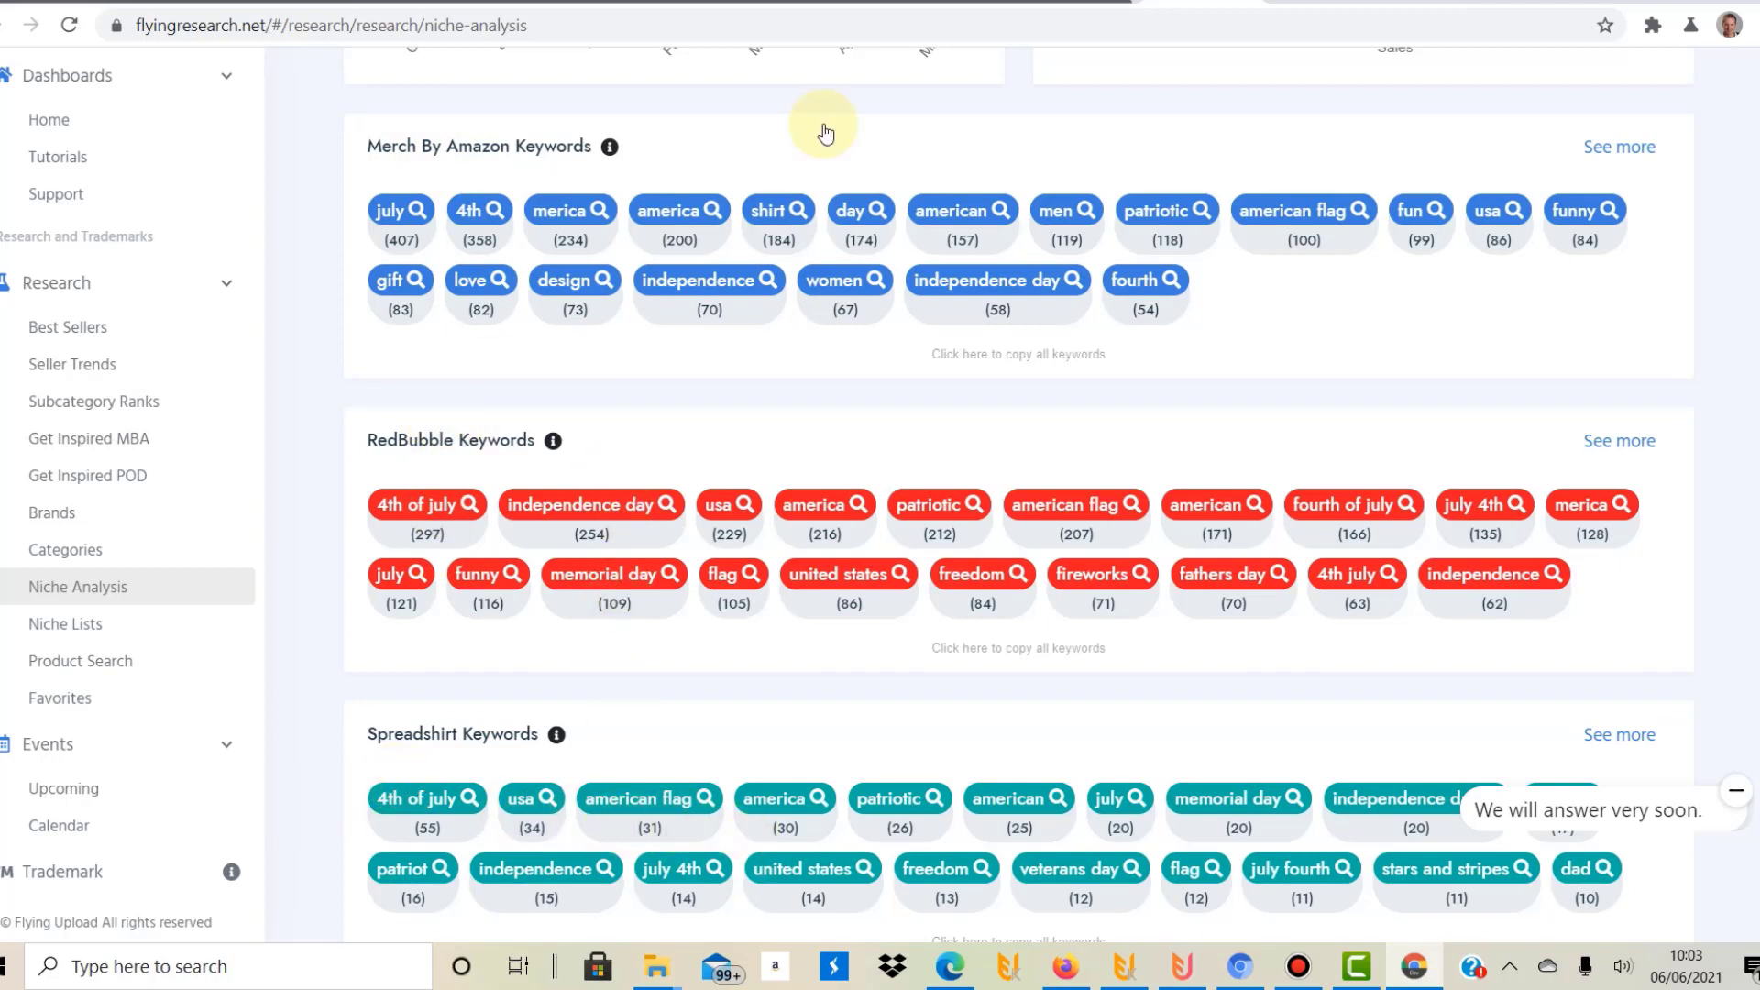
scroll(1019, 495, "up", 10)
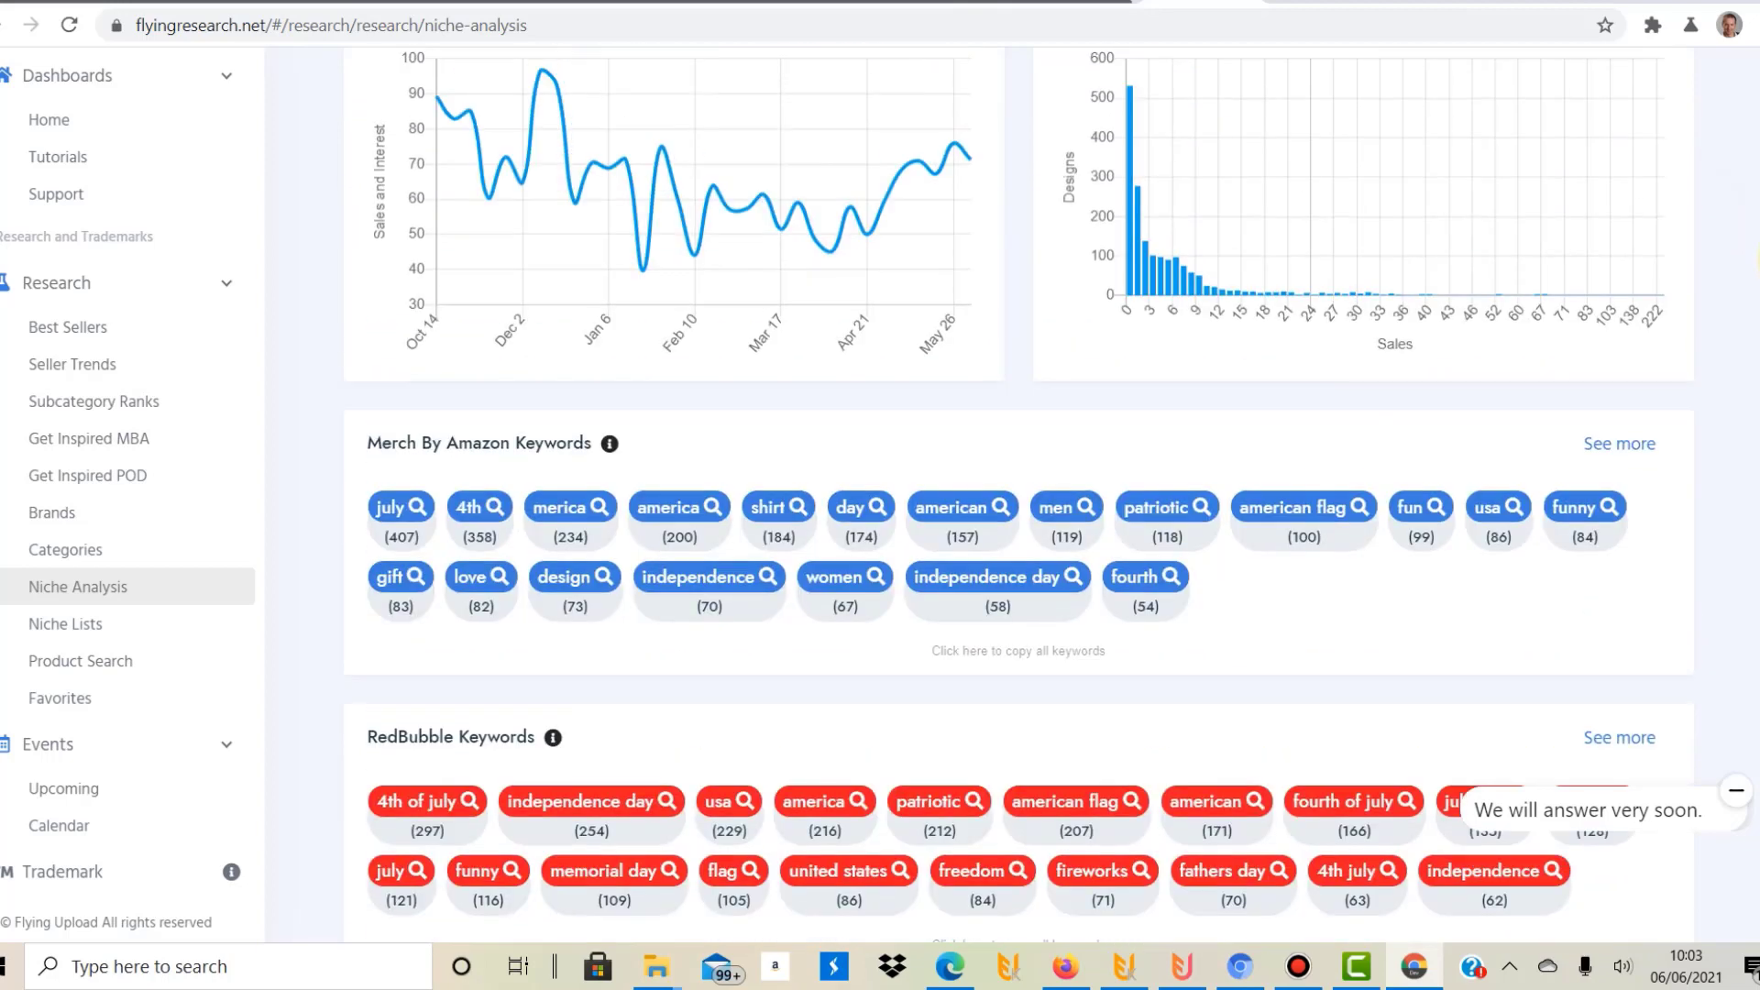
scroll(1755, 316, "down", 10)
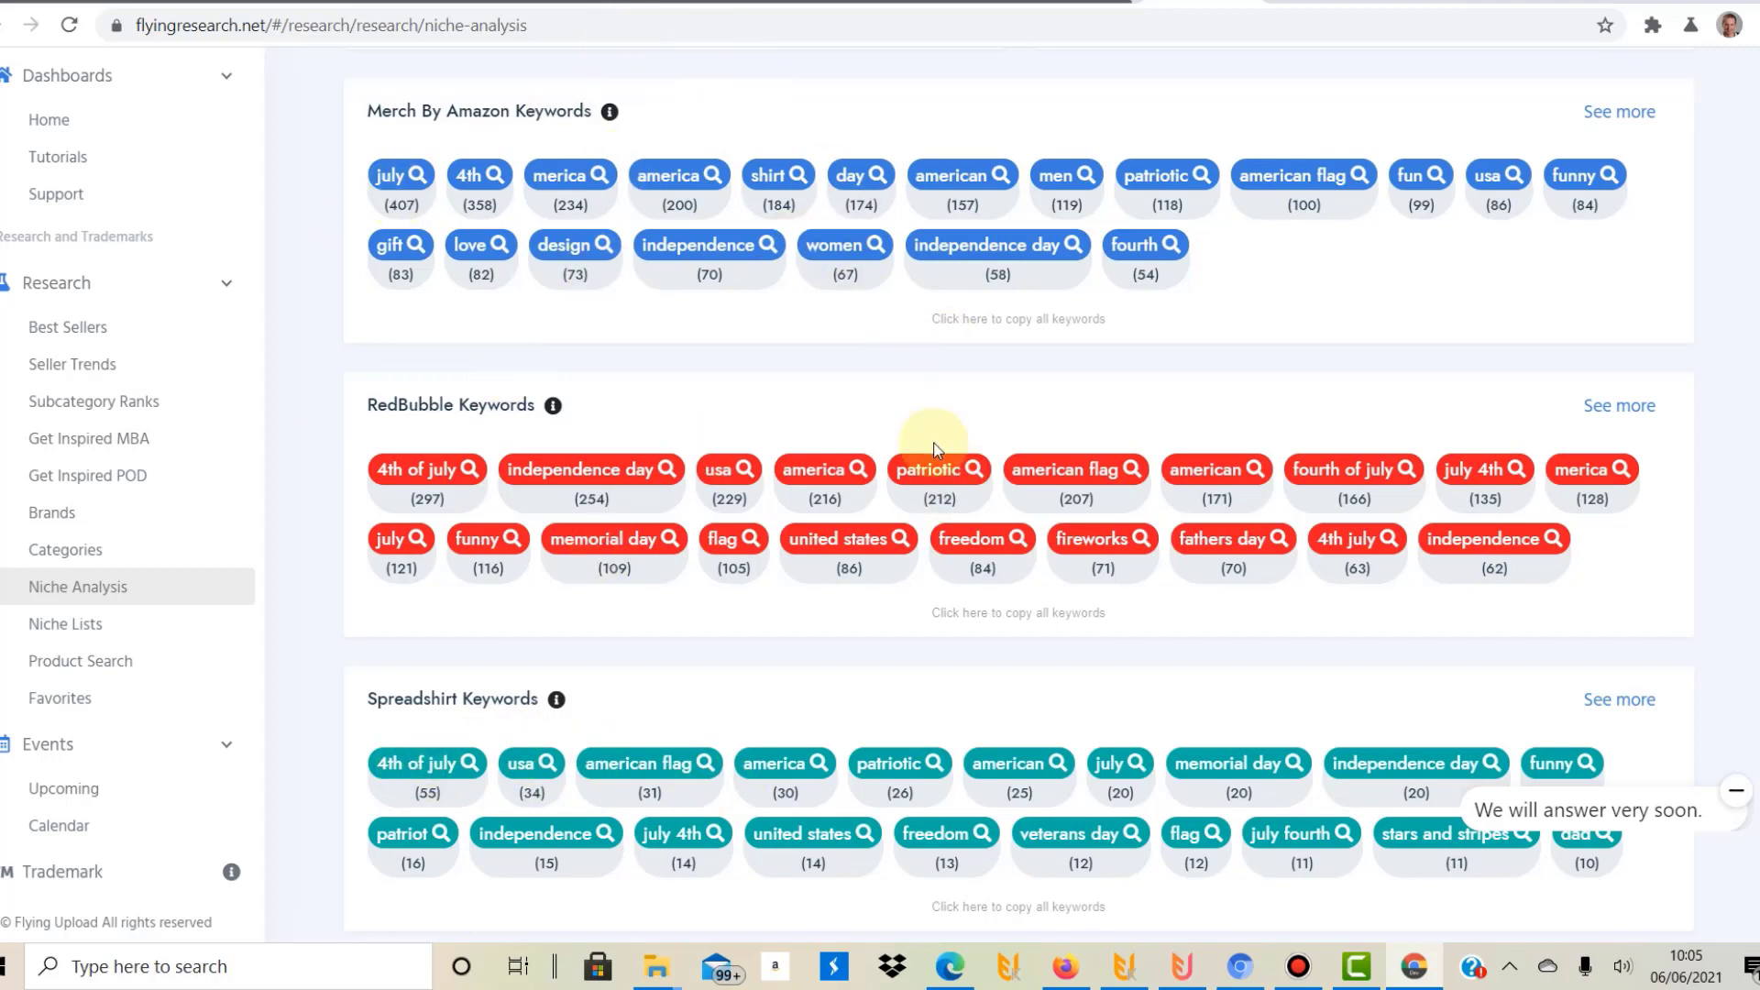
Switch to the Merch Titans Spreadshirt Tag Generator and review its marketplace setting and tag output for "4th of july".
left_click(1309, 5)
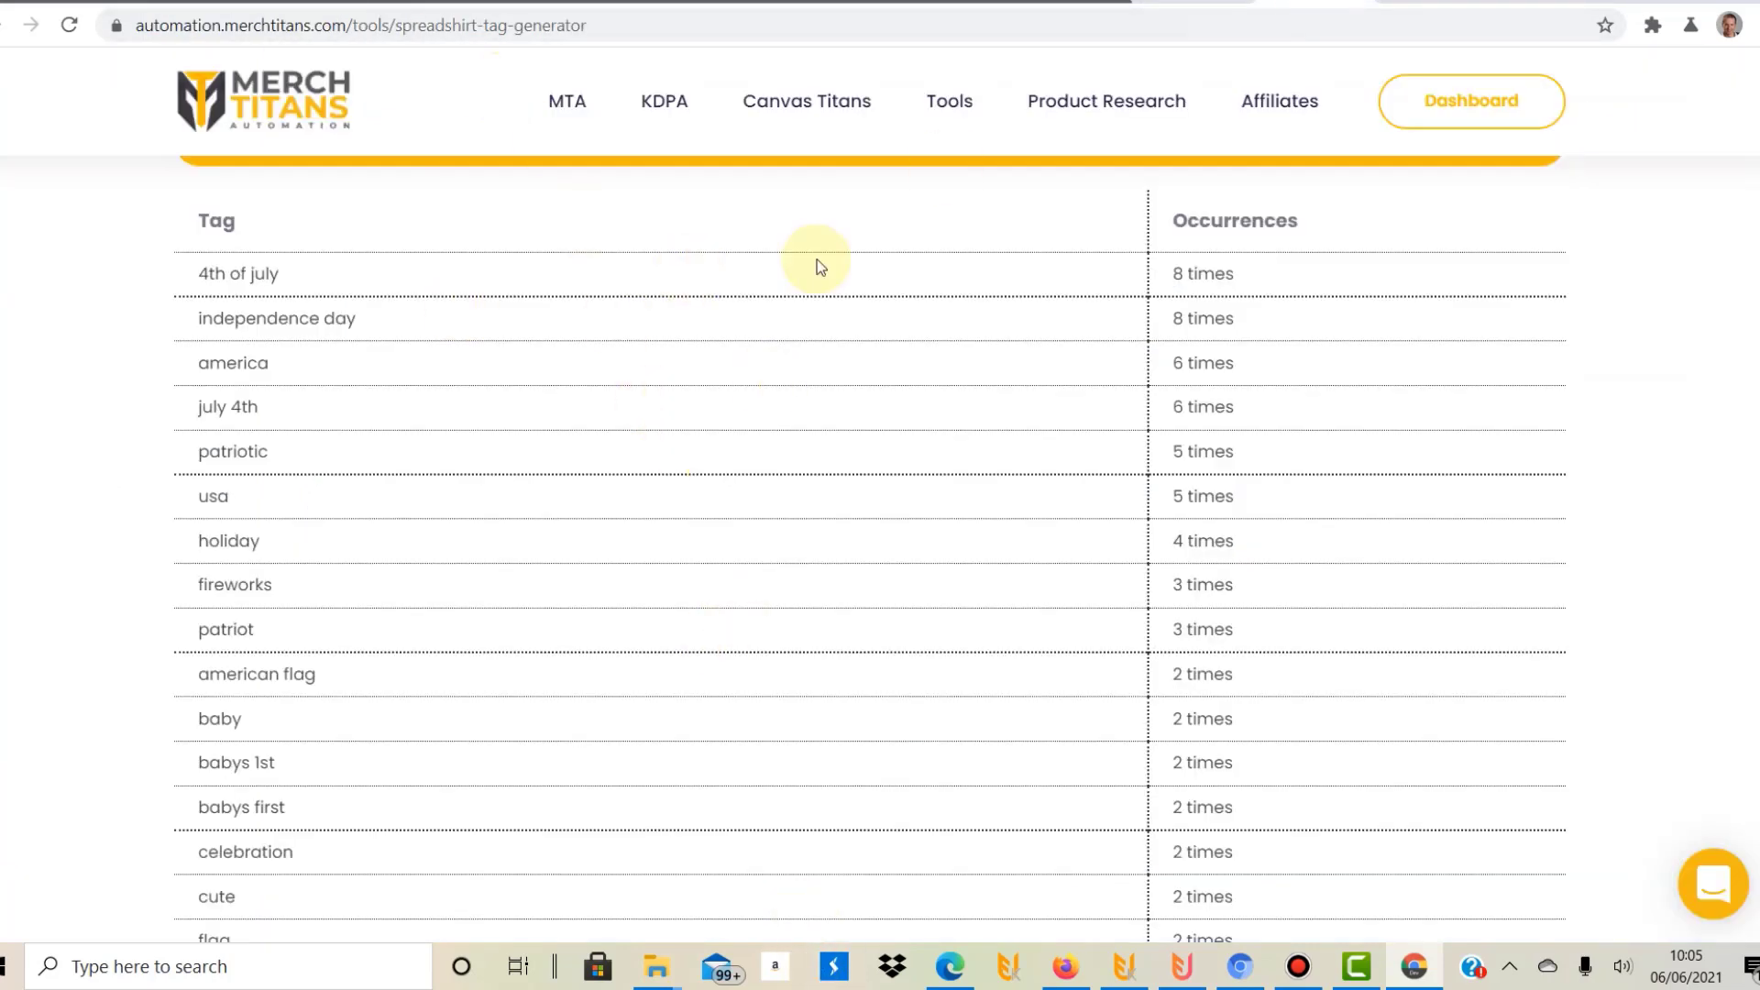
scroll(879, 541, "up", 7)
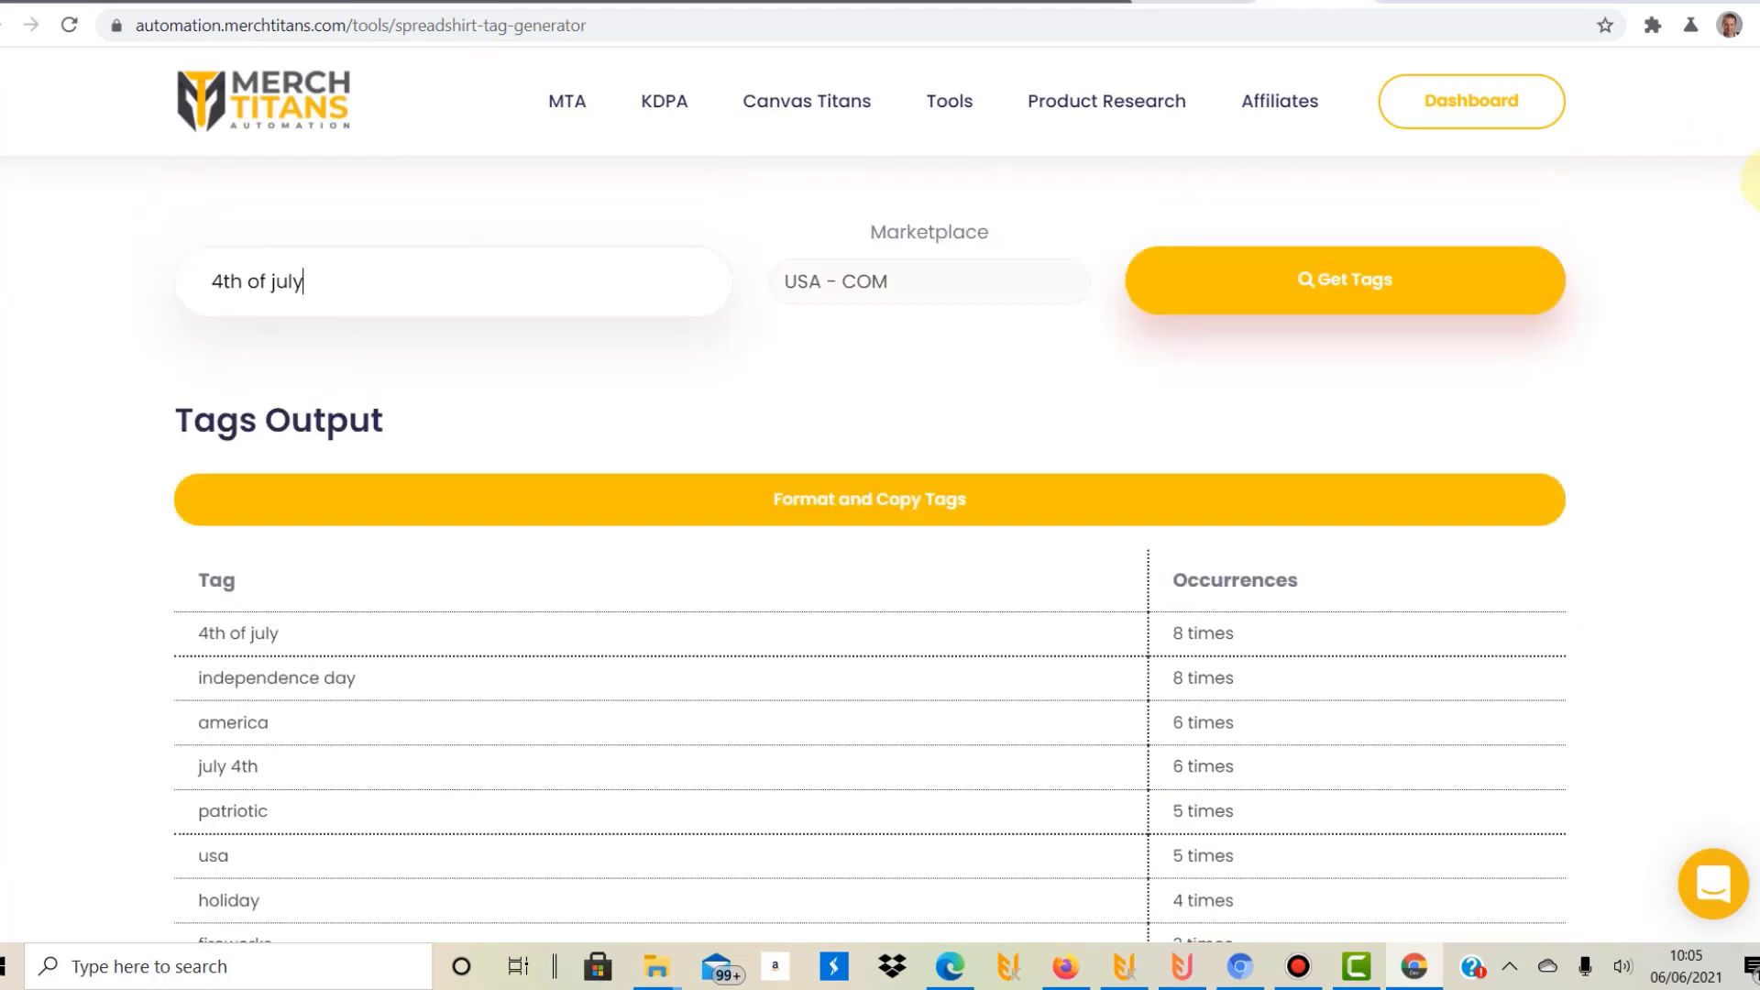
scroll(880, 550, "down", 4)
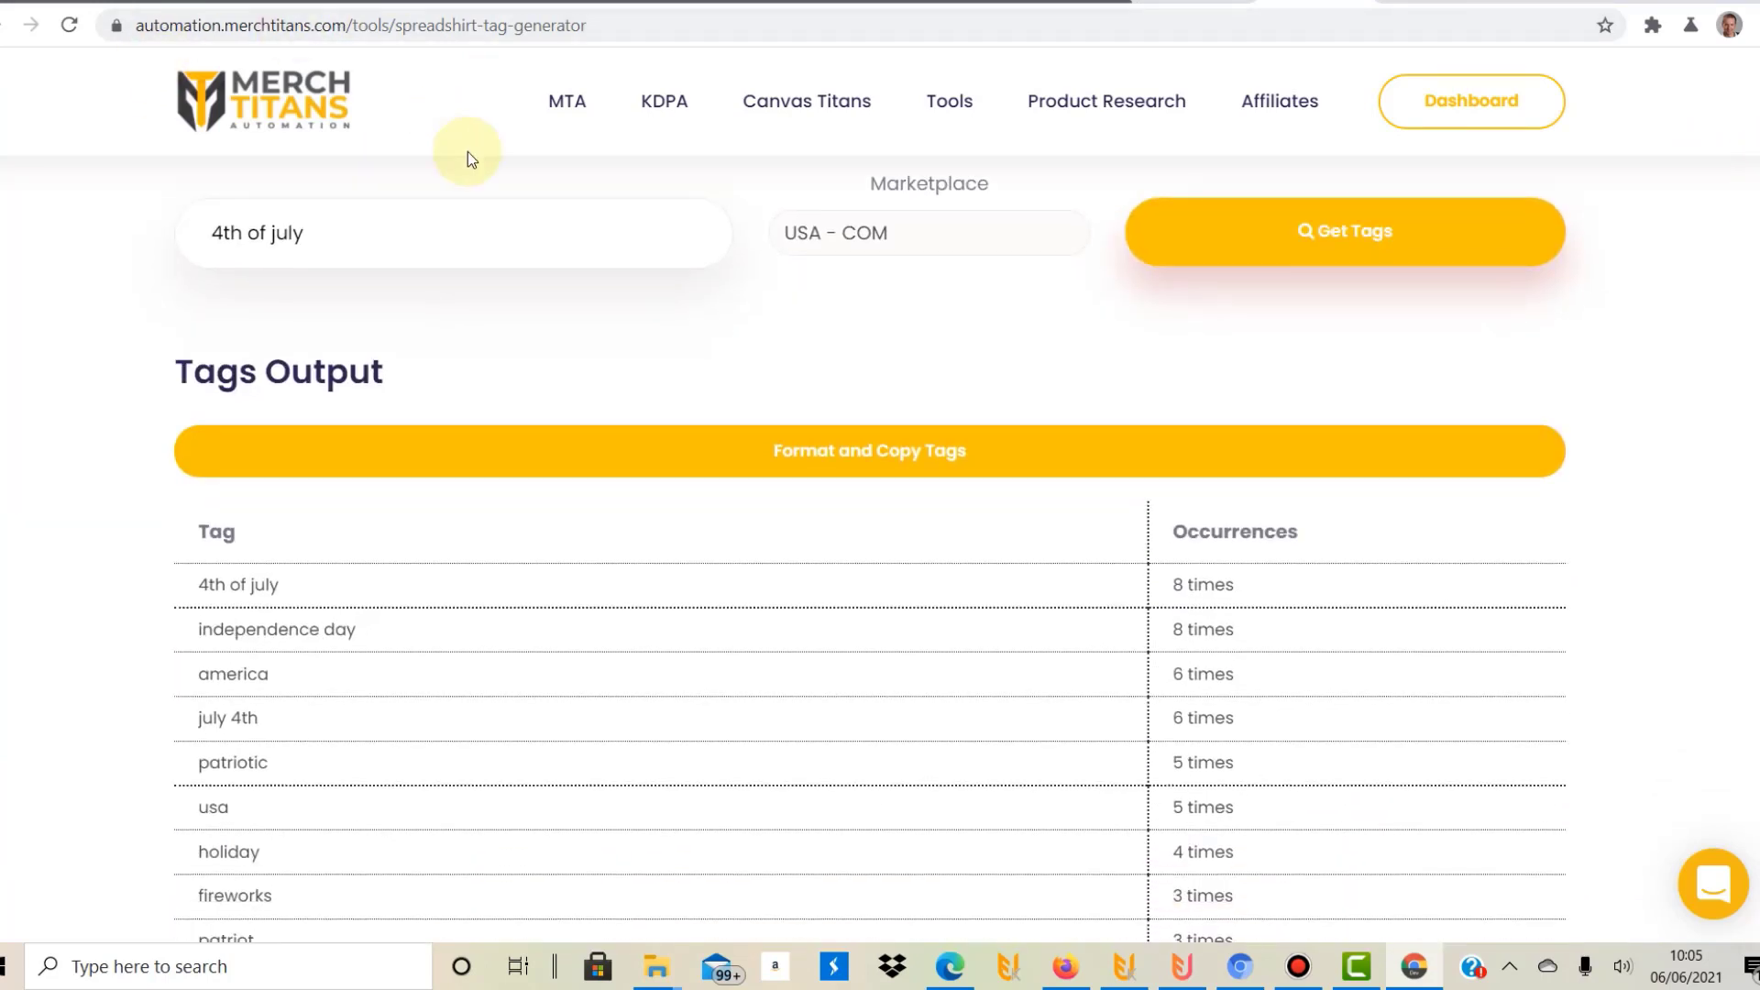
scroll(1196, 433, "down", 20)
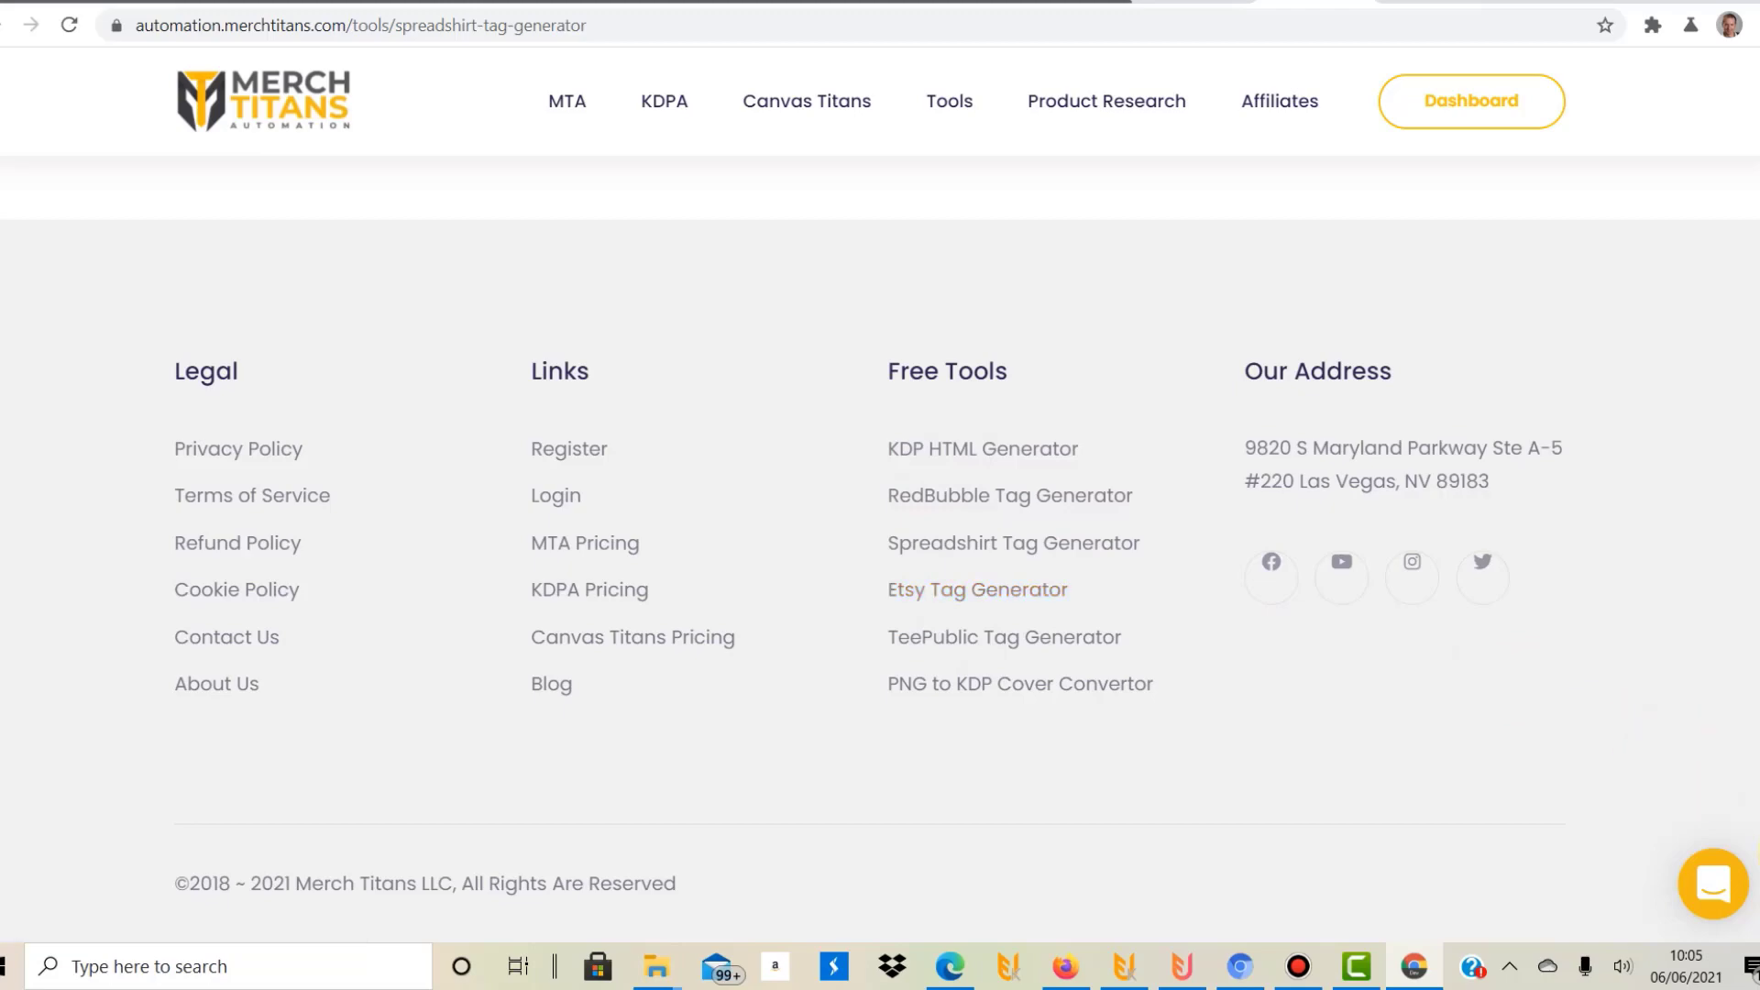
scroll(880, 550, "up", 20)
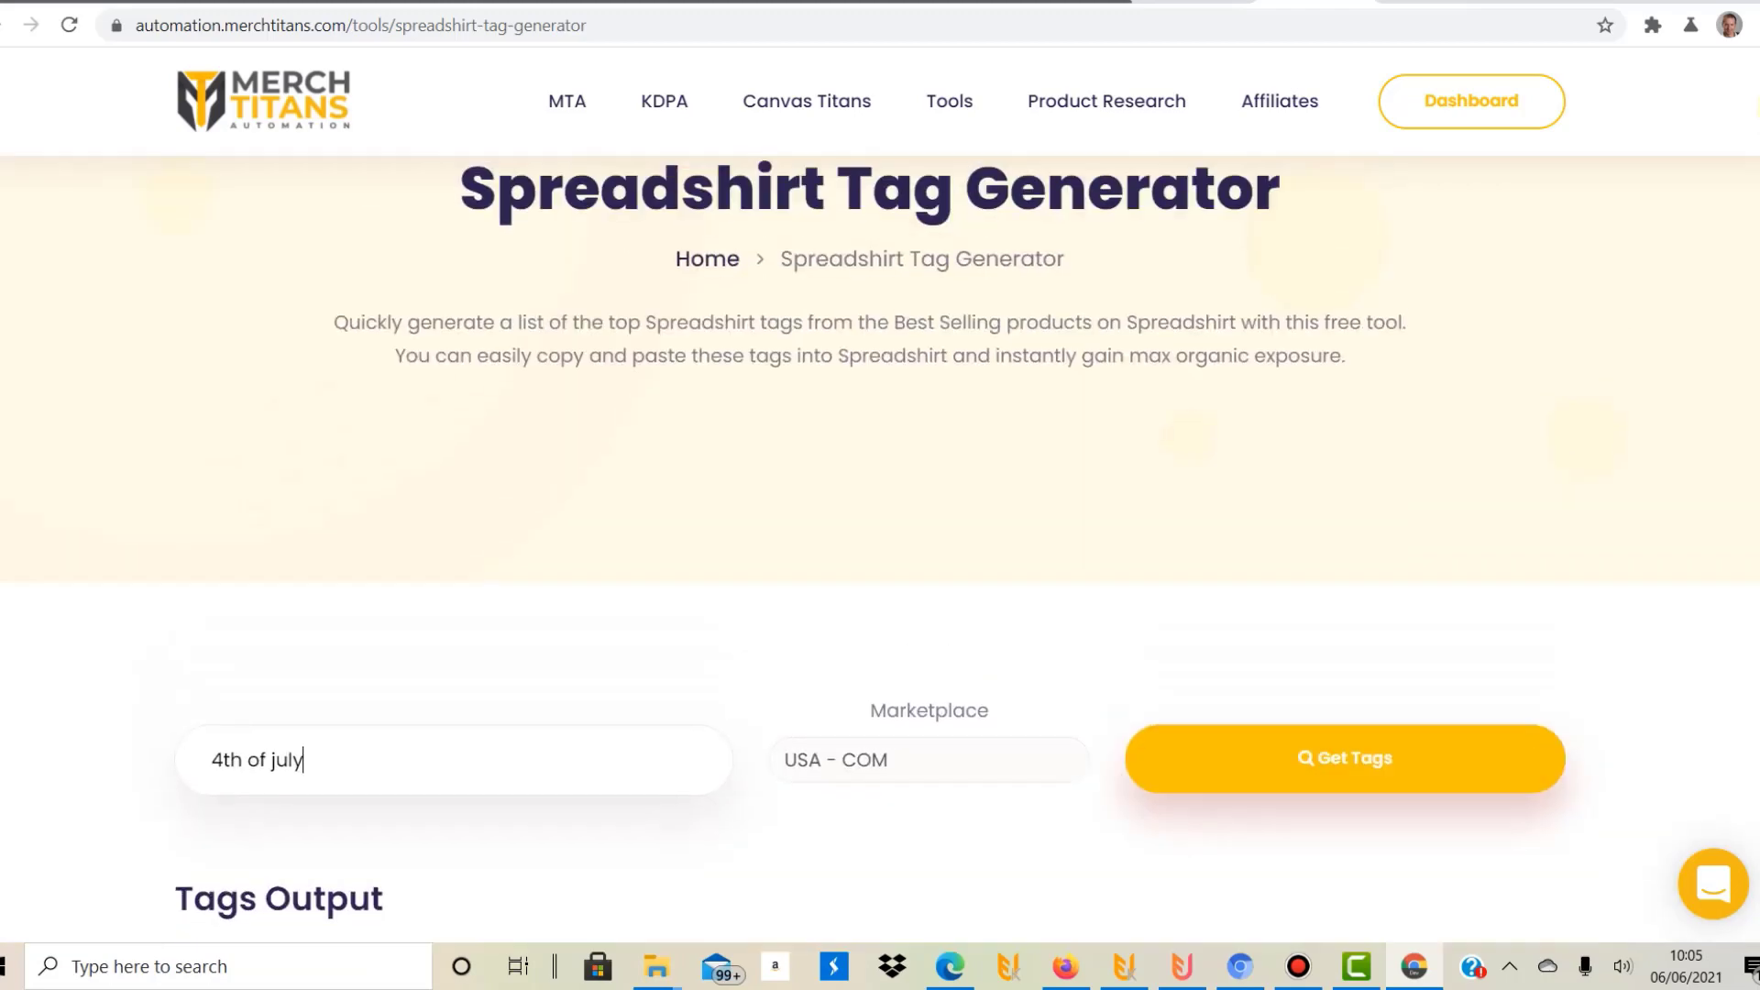
scroll(880, 550, "down", 4)
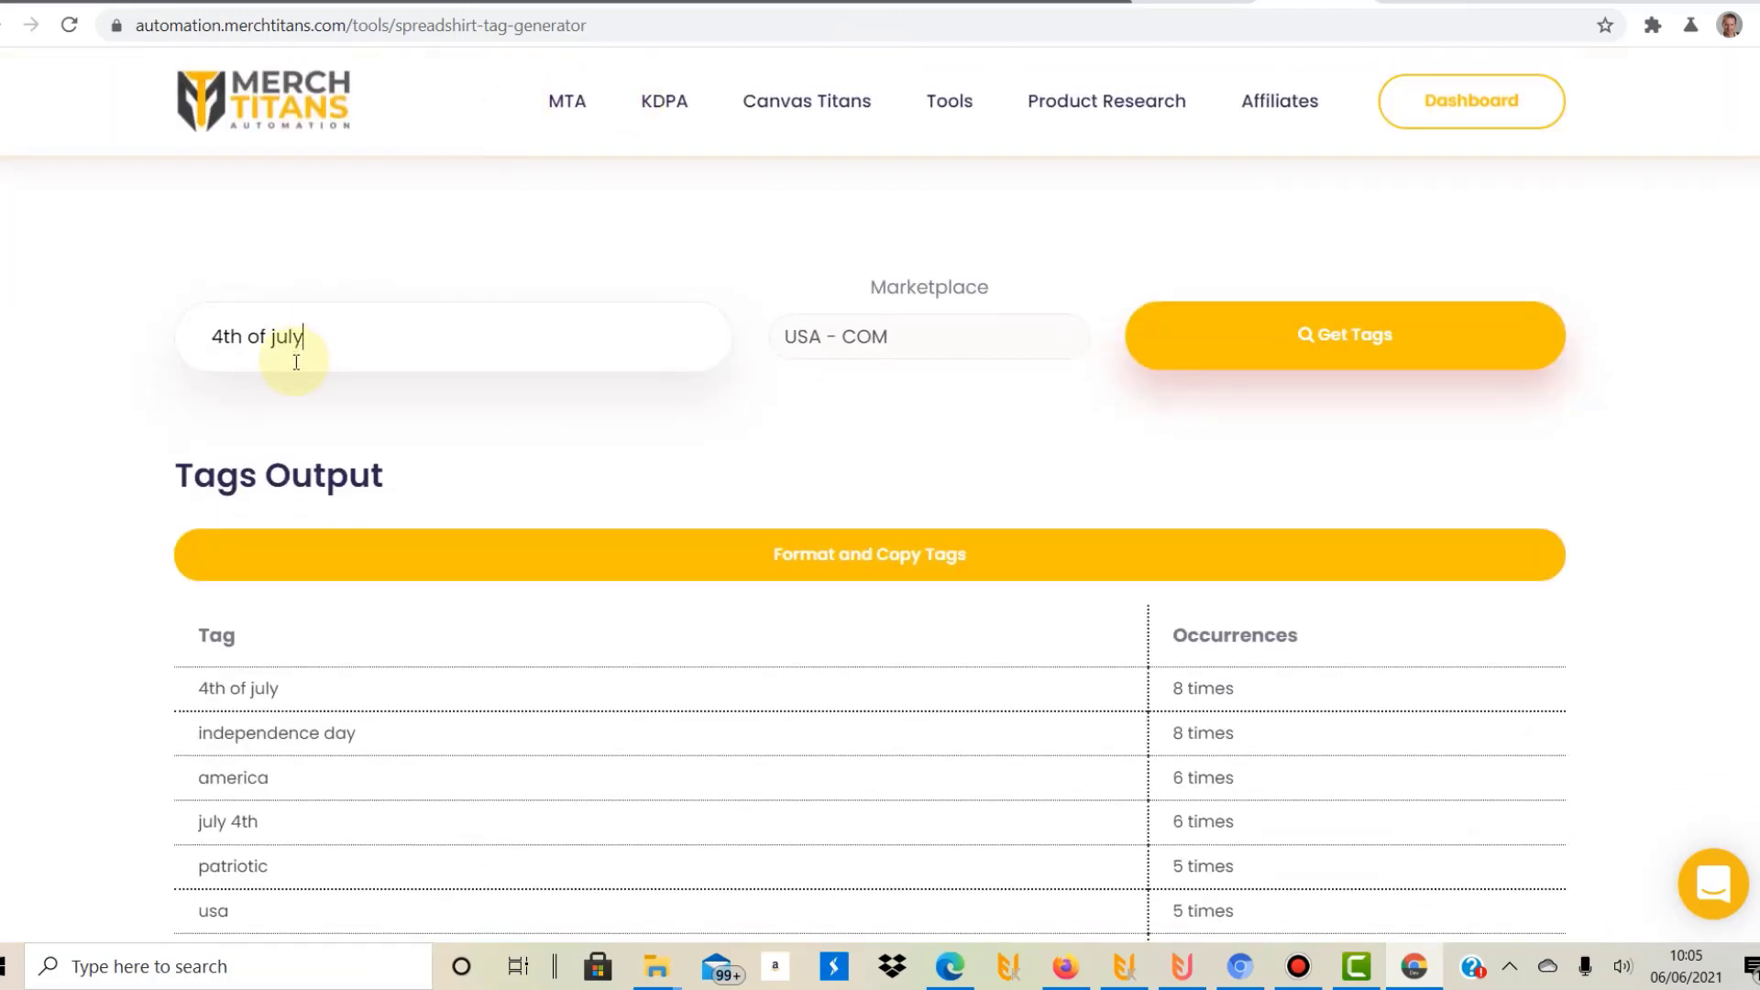
left_click(889, 349)
Compare the Flying Research niche keywords with the Merch Titans tags for "4th of july" and their occurrences.
left_click(1205, 2)
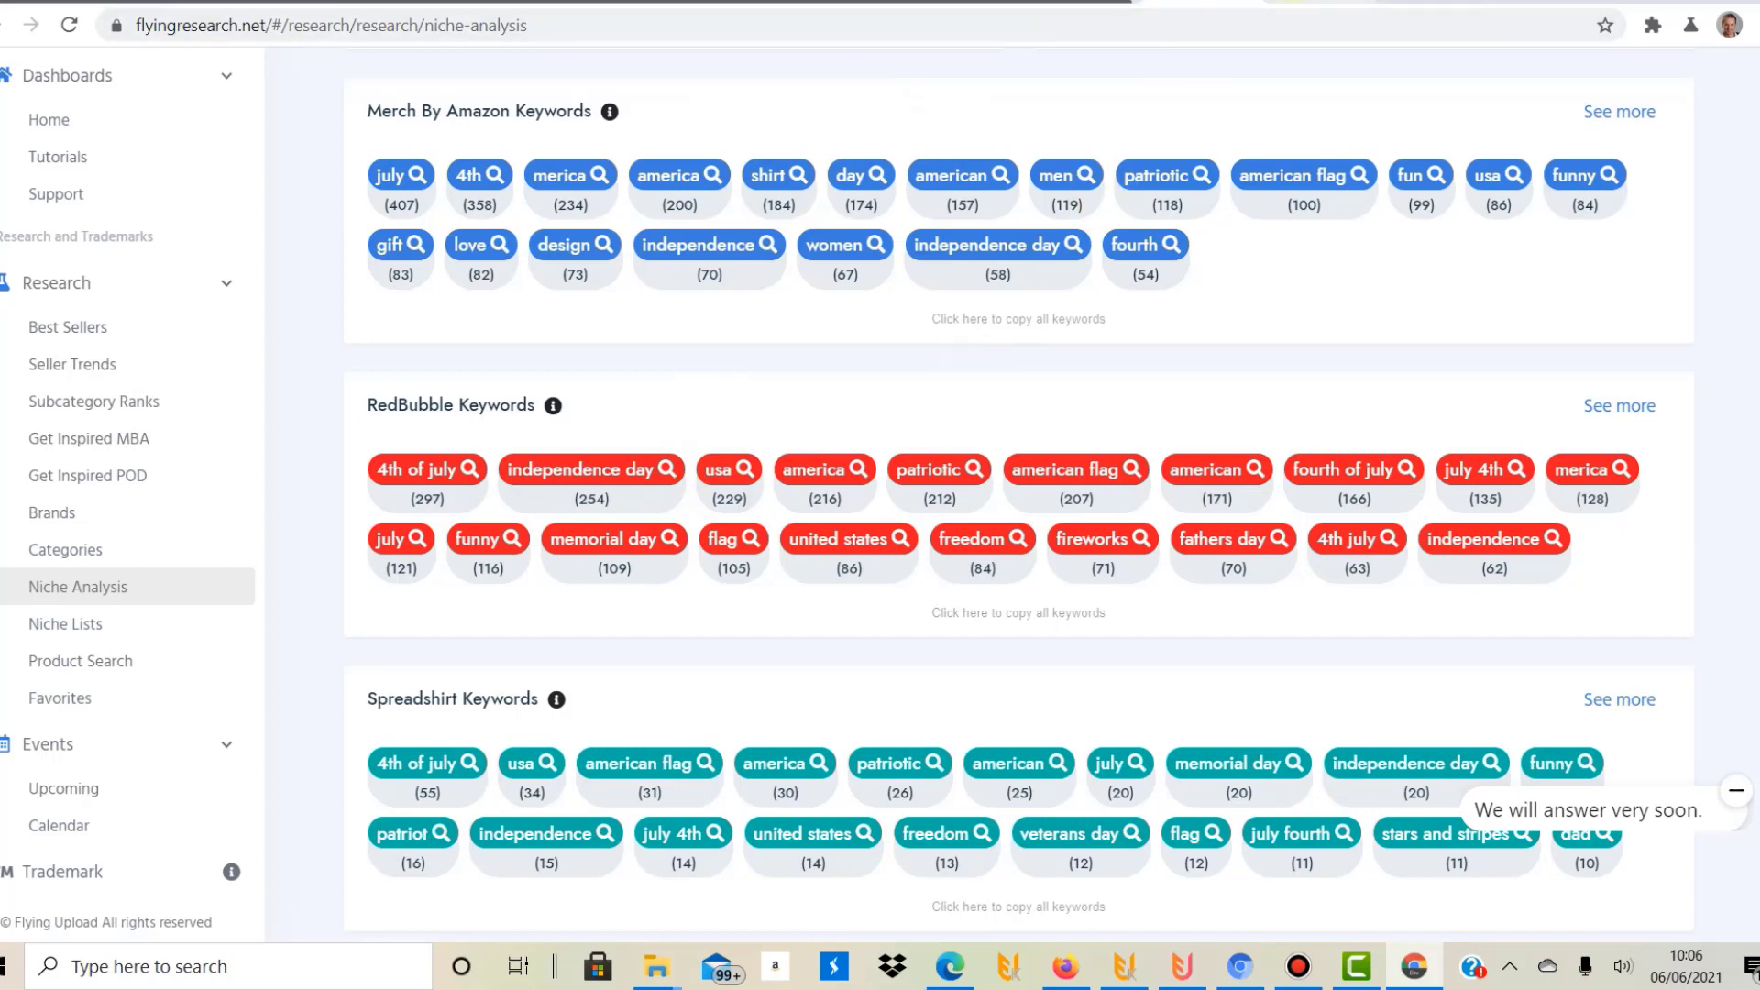
left_click(1265, 6)
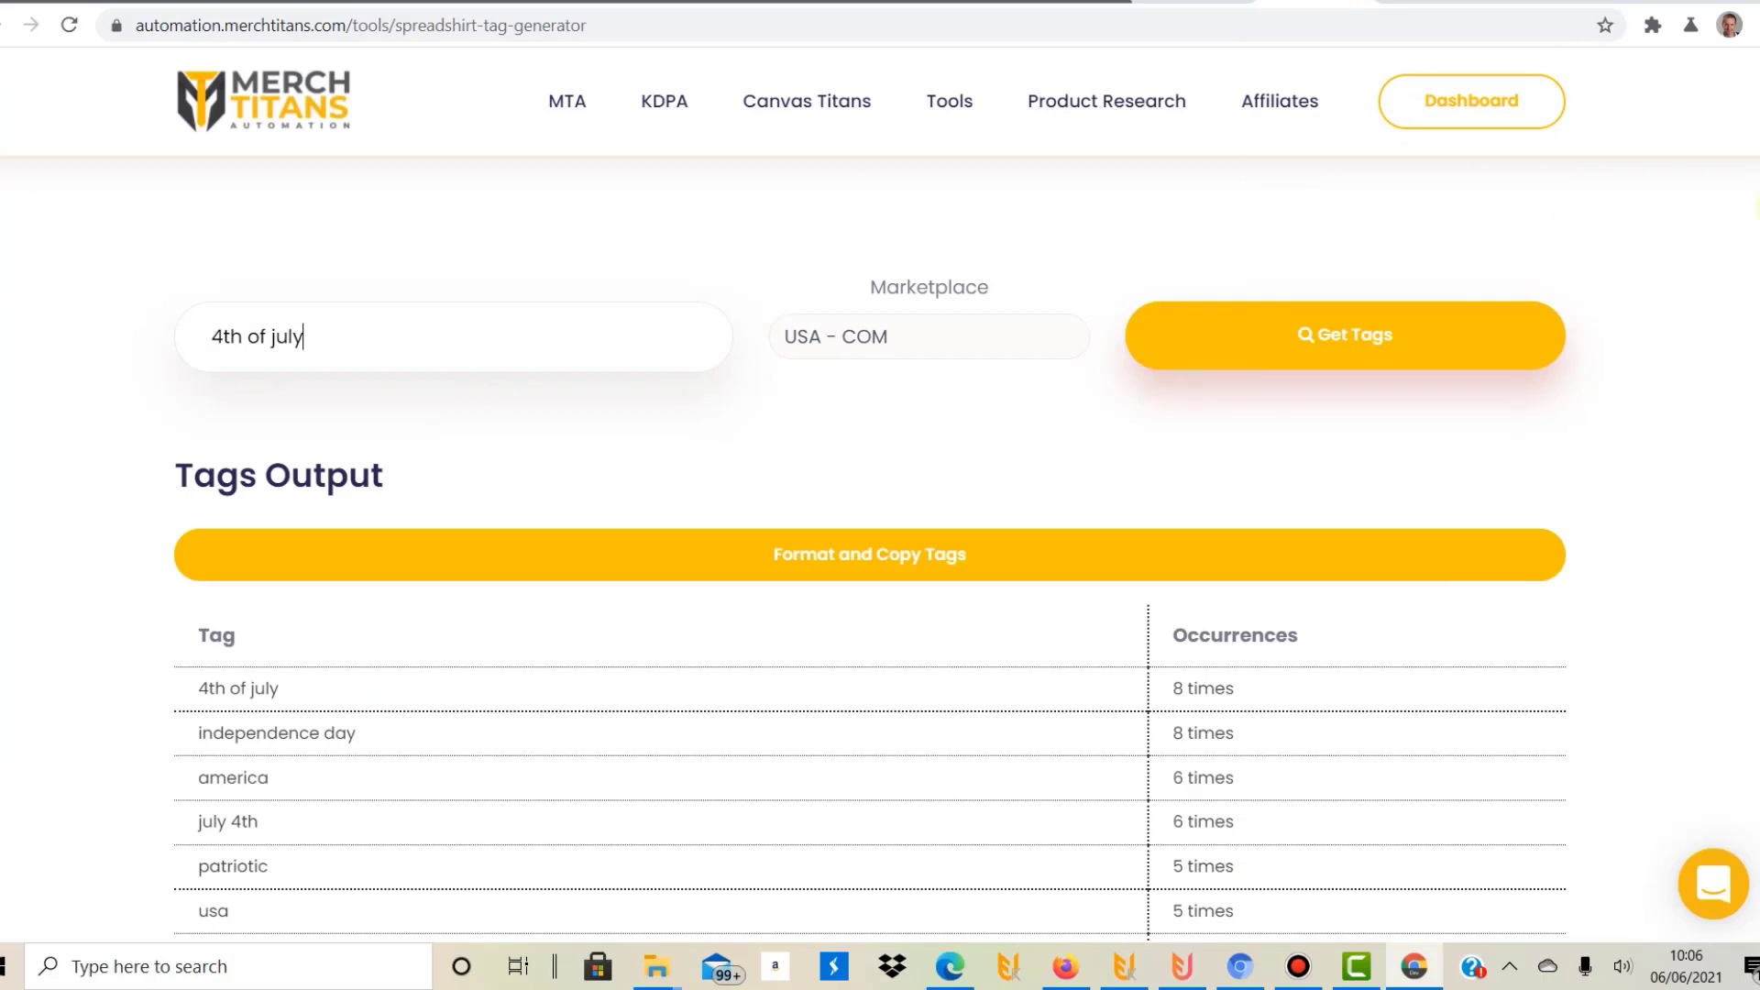
scroll(875, 550, "down", 3)
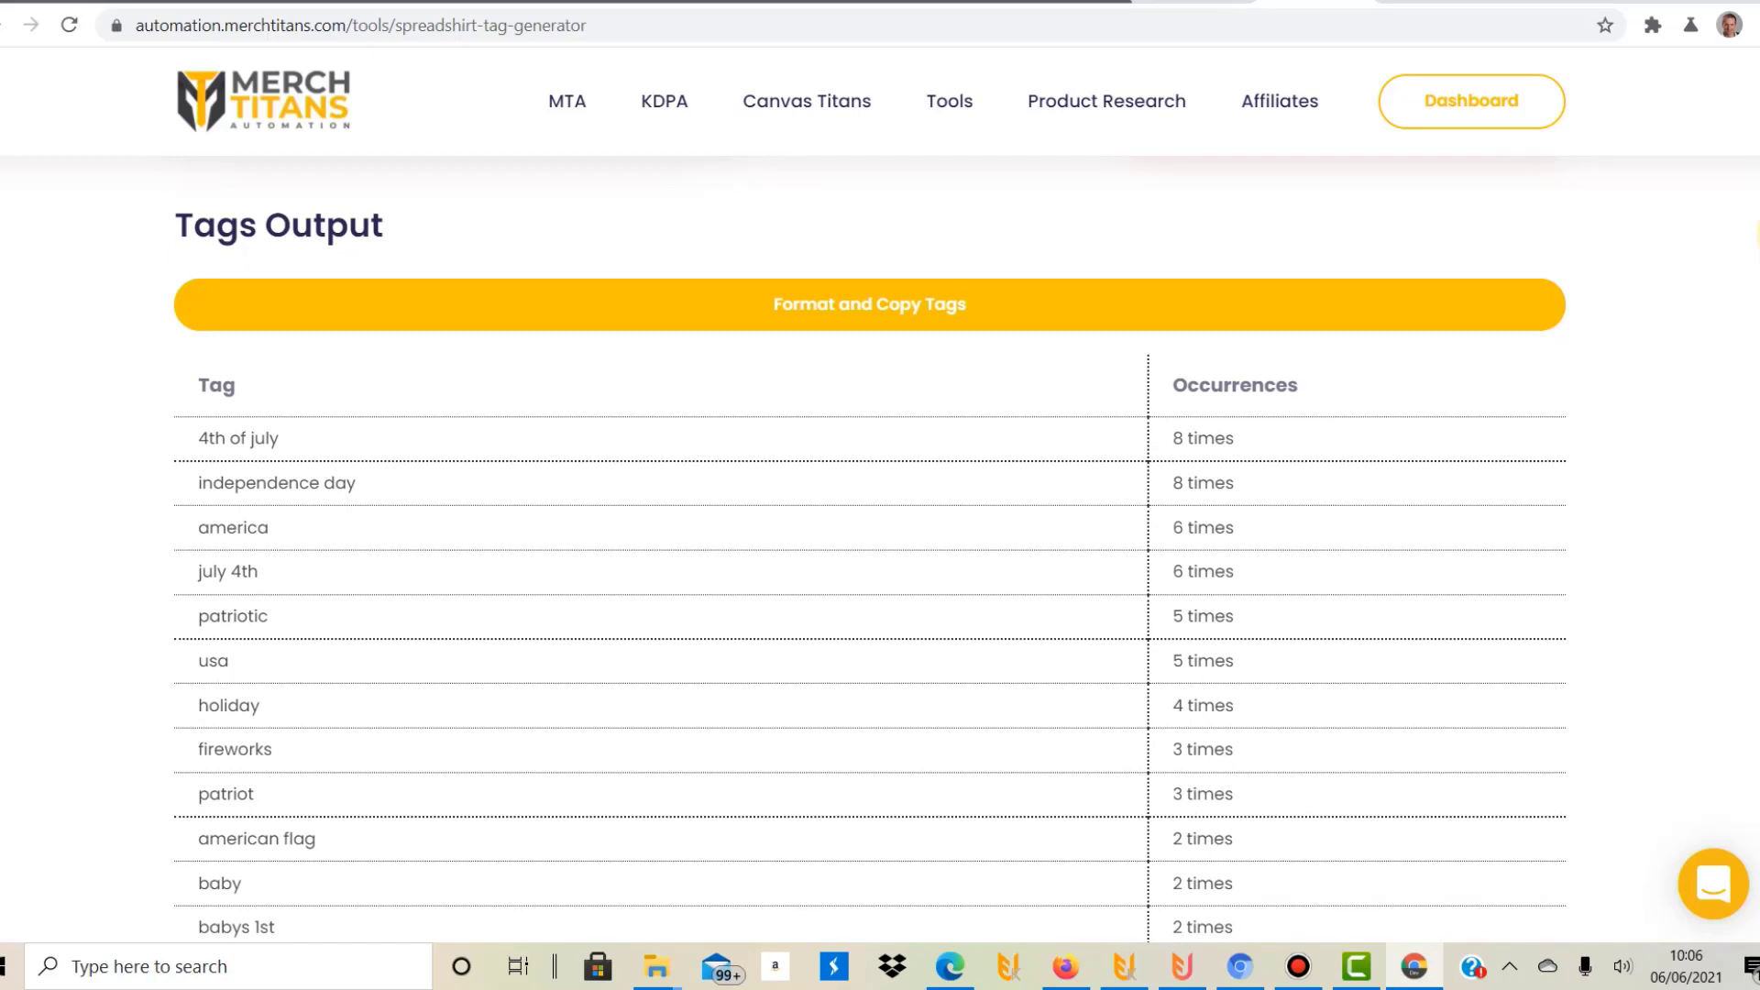
scroll(875, 549, "up", 10)
scroll(875, 549, "down", 10)
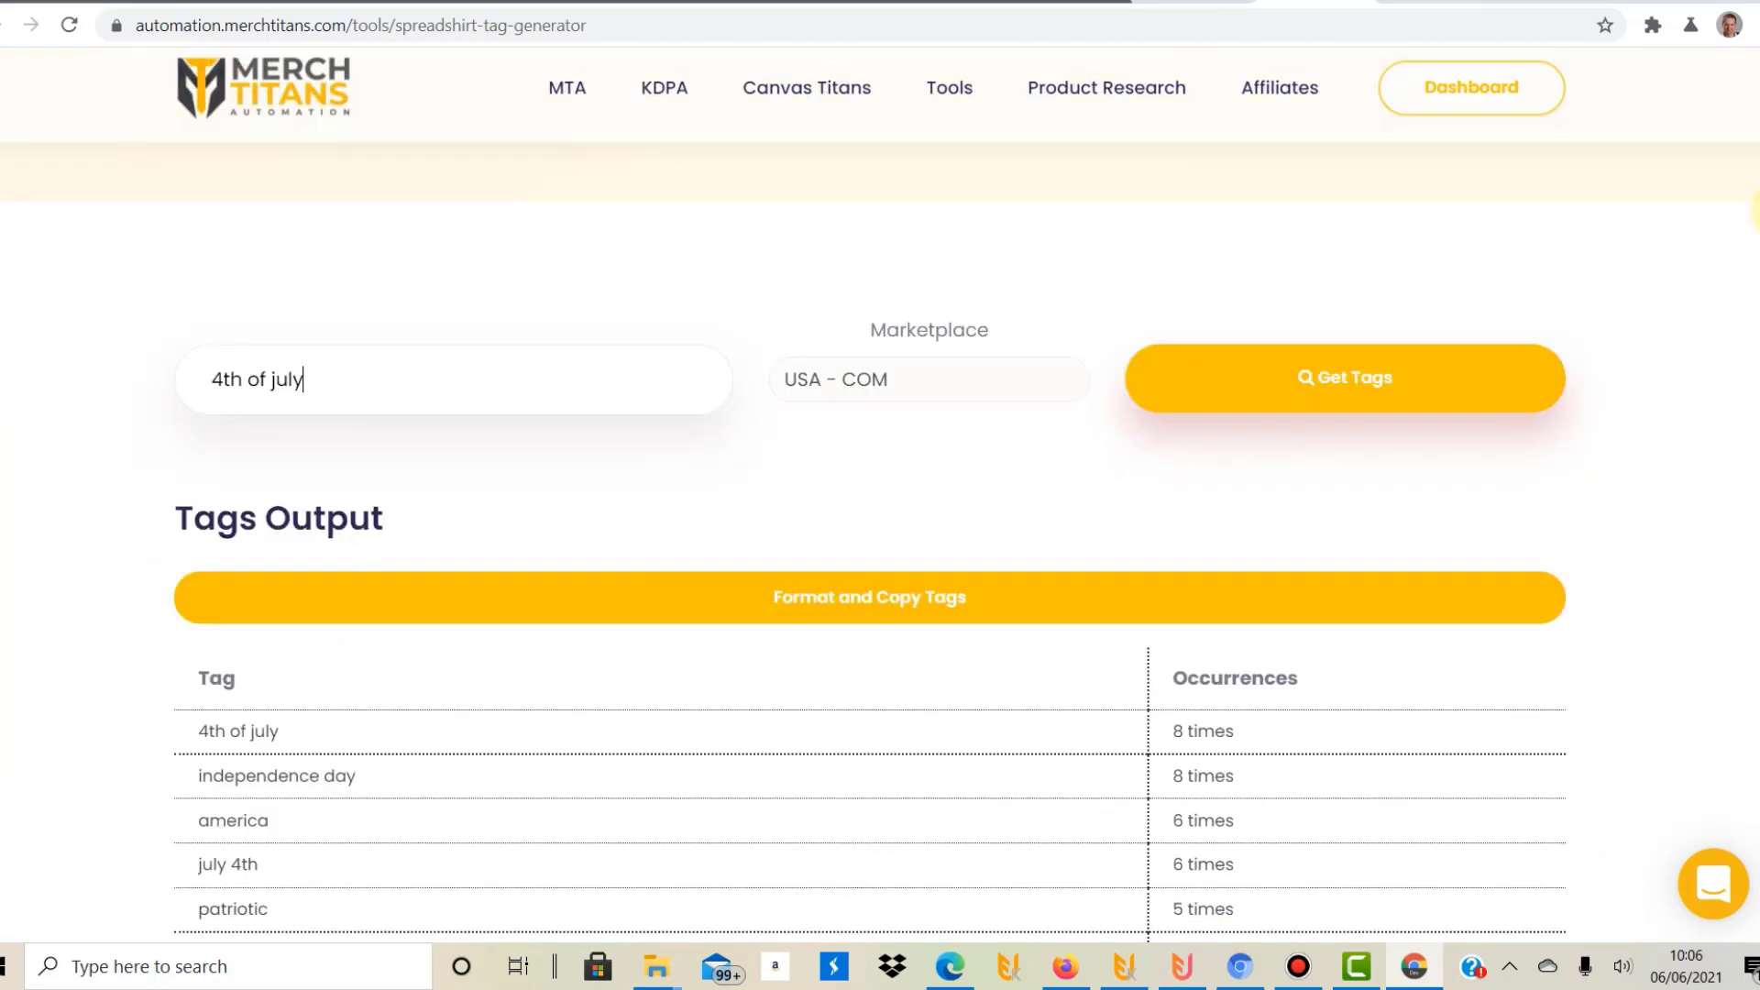
scroll(875, 550, "up", 5)
scroll(875, 550, "down", 5)
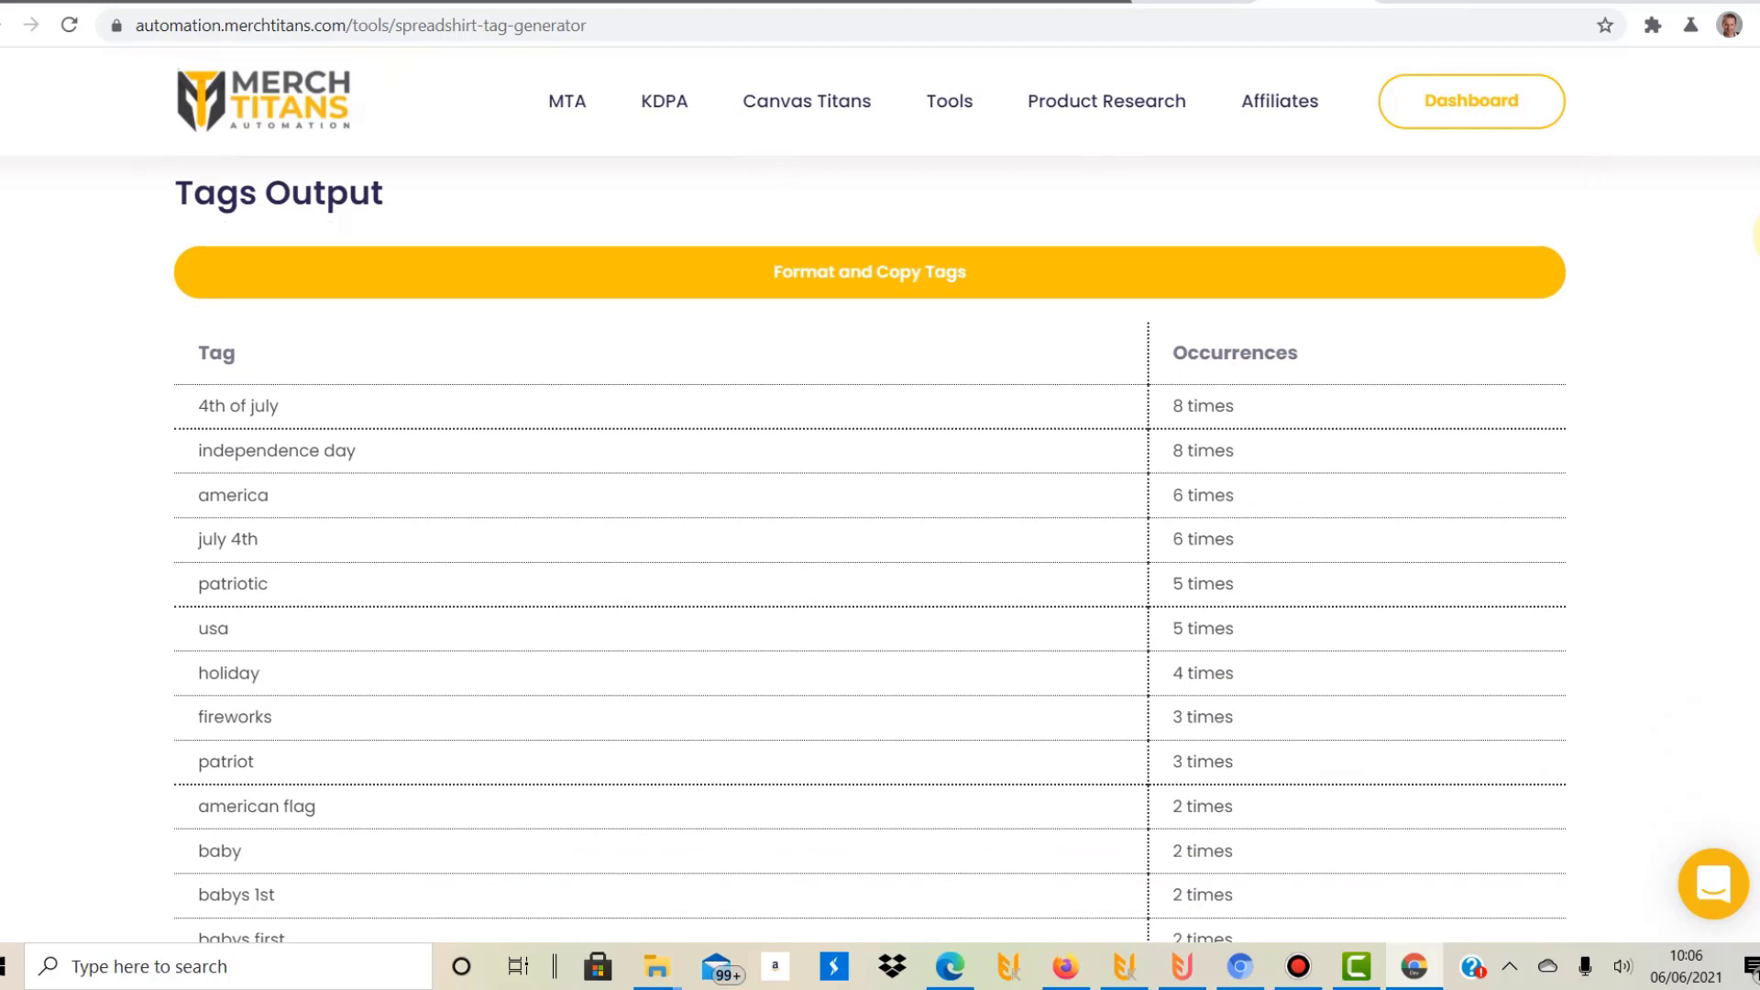
scroll(746, 59, "down", 1)
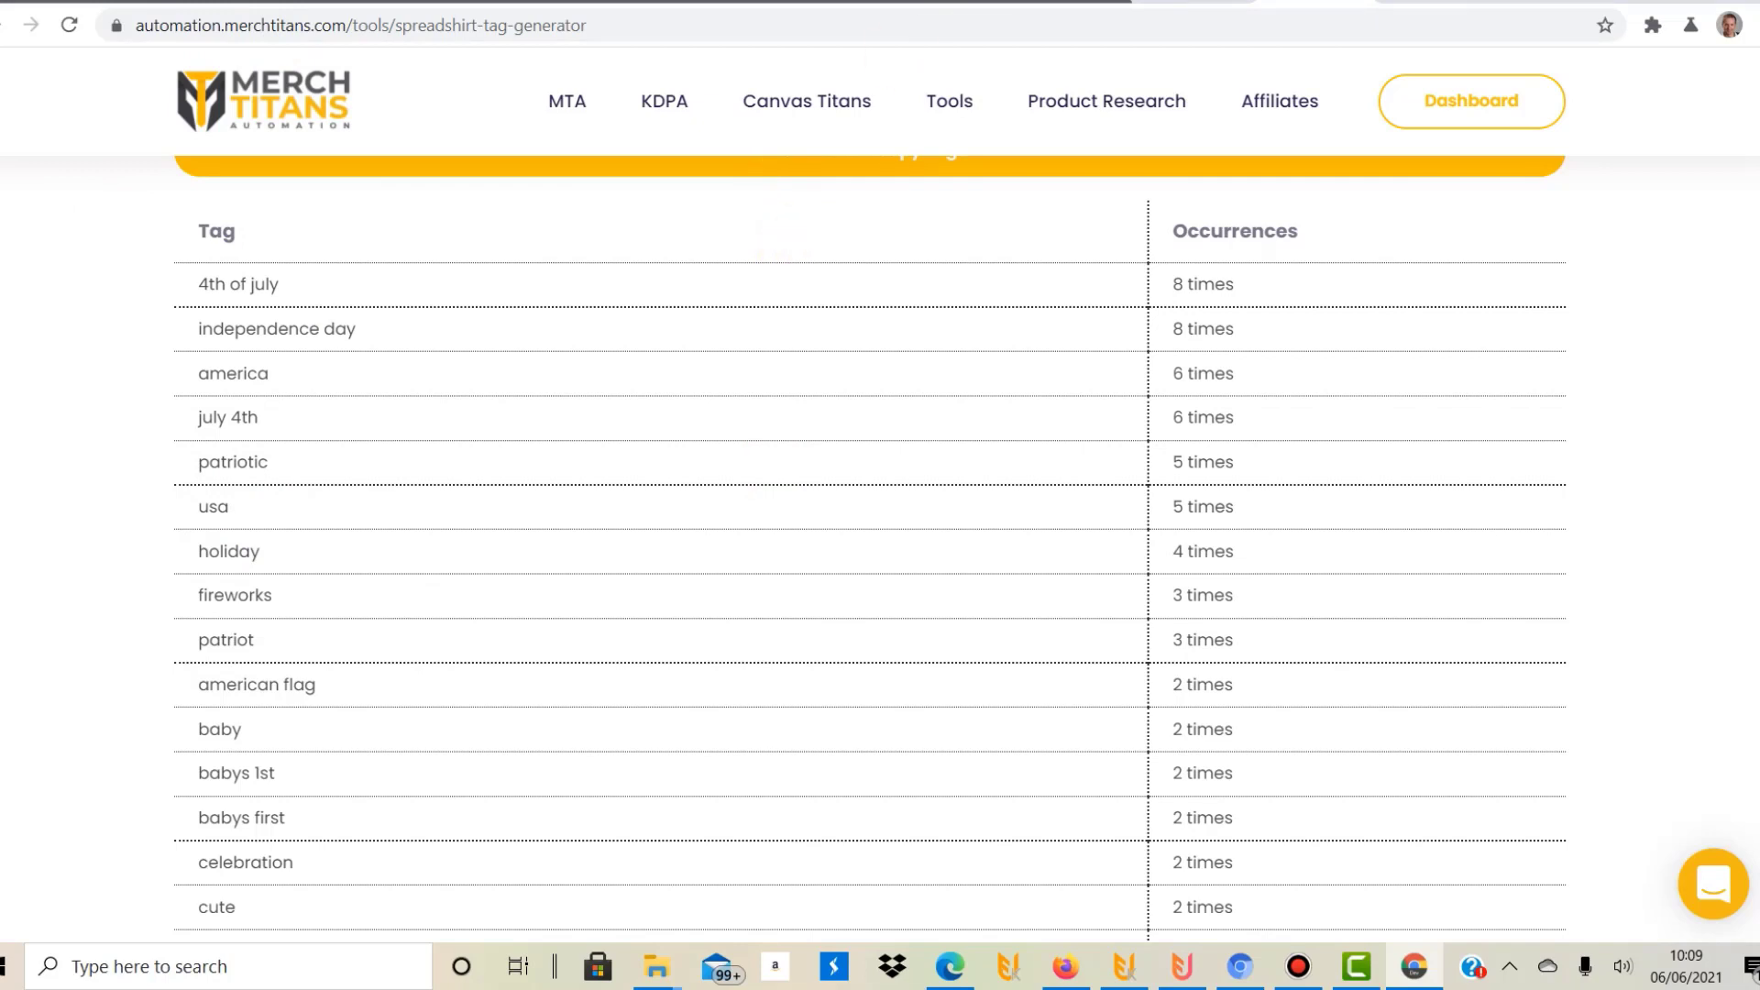
Switch to the Zazzle home page and bring up the search suggestions for "4th of july".
left_click(973, 2)
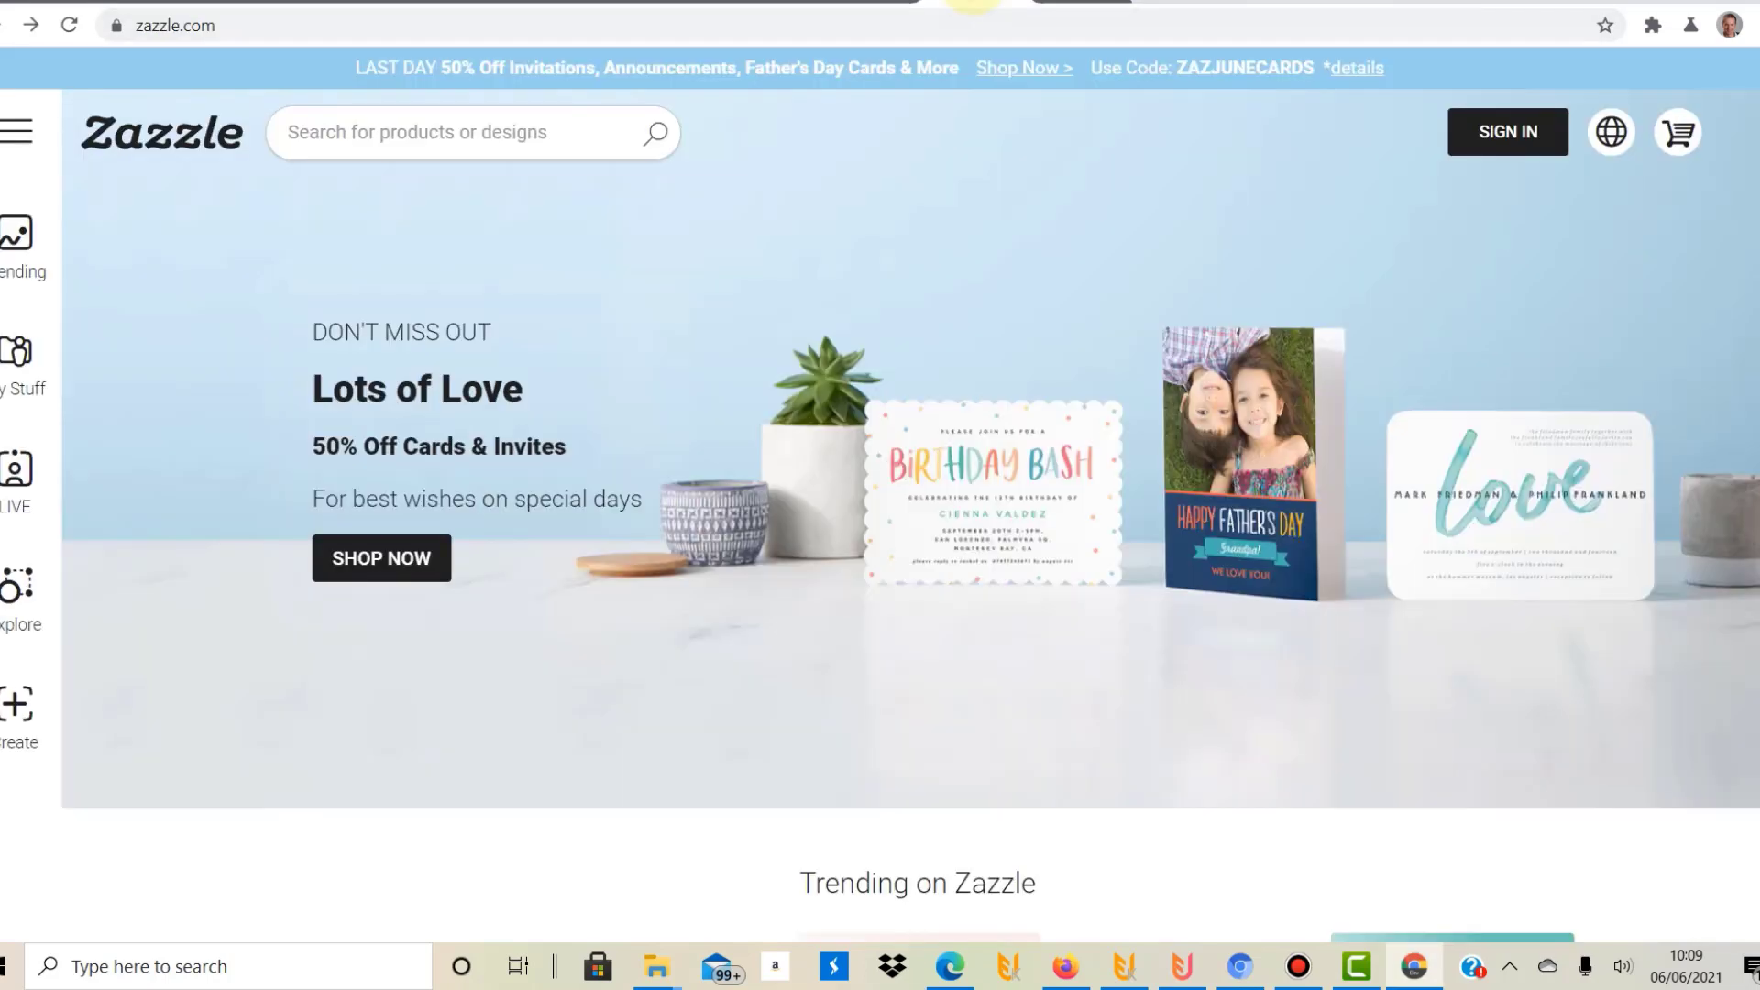
left_click(379, 132)
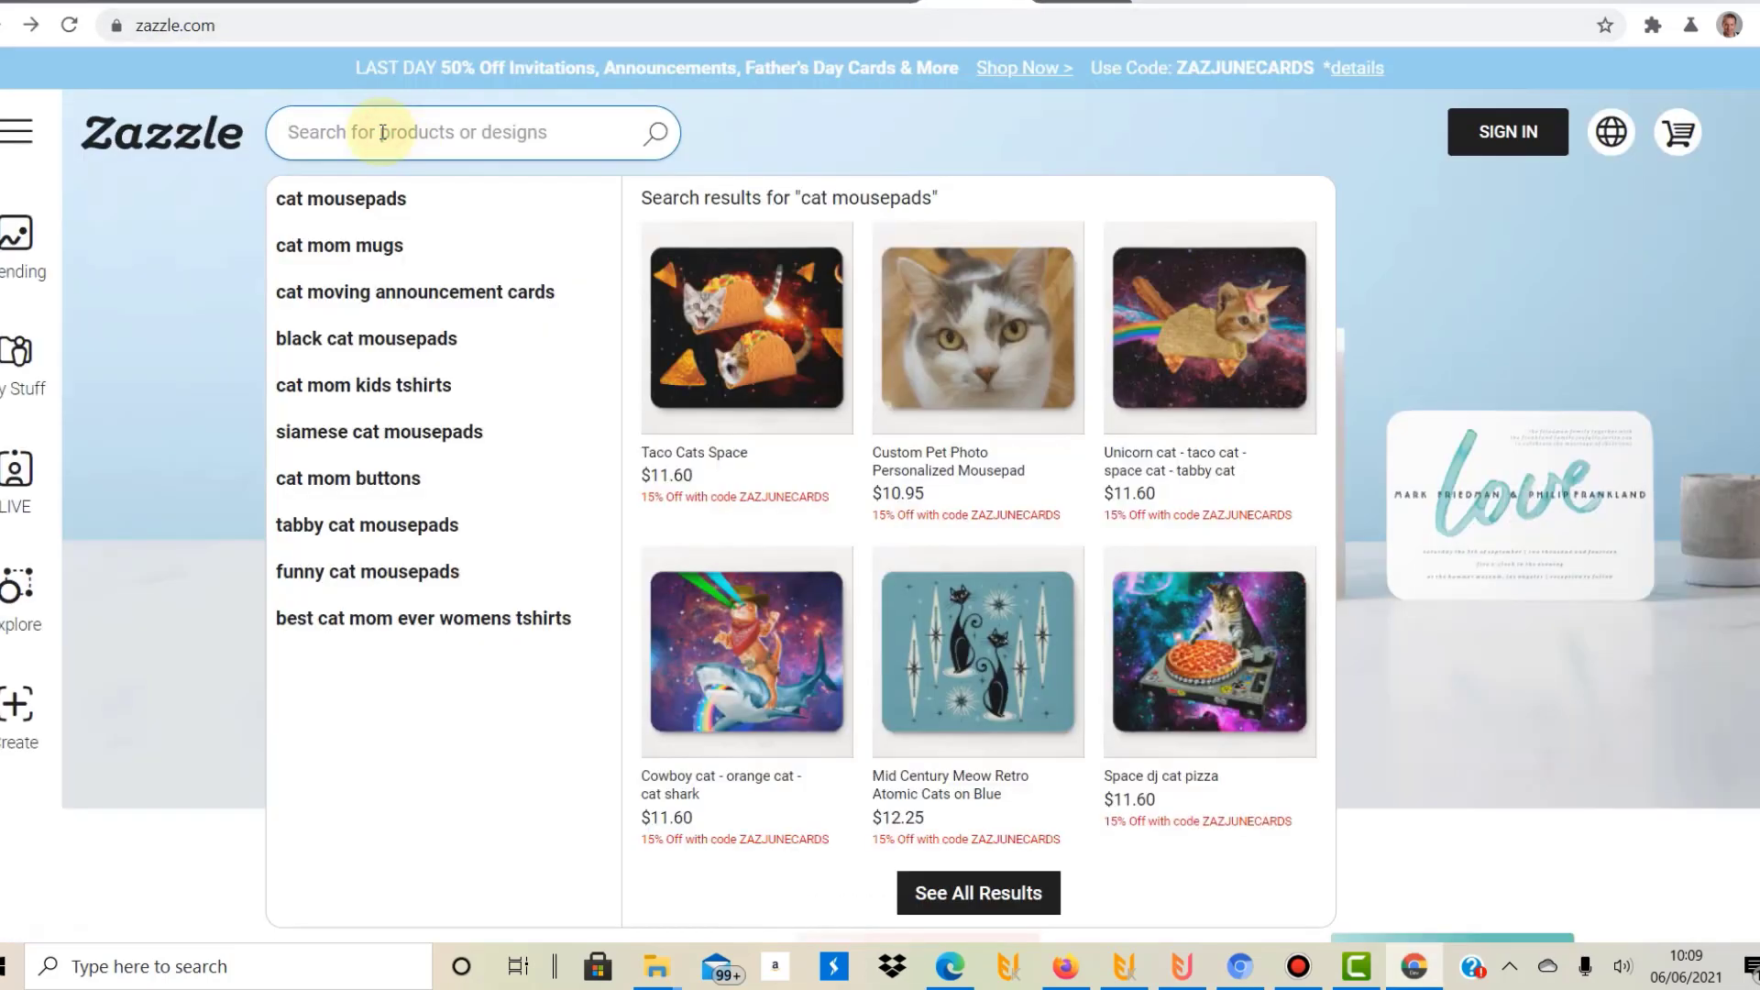
type("4th of july")
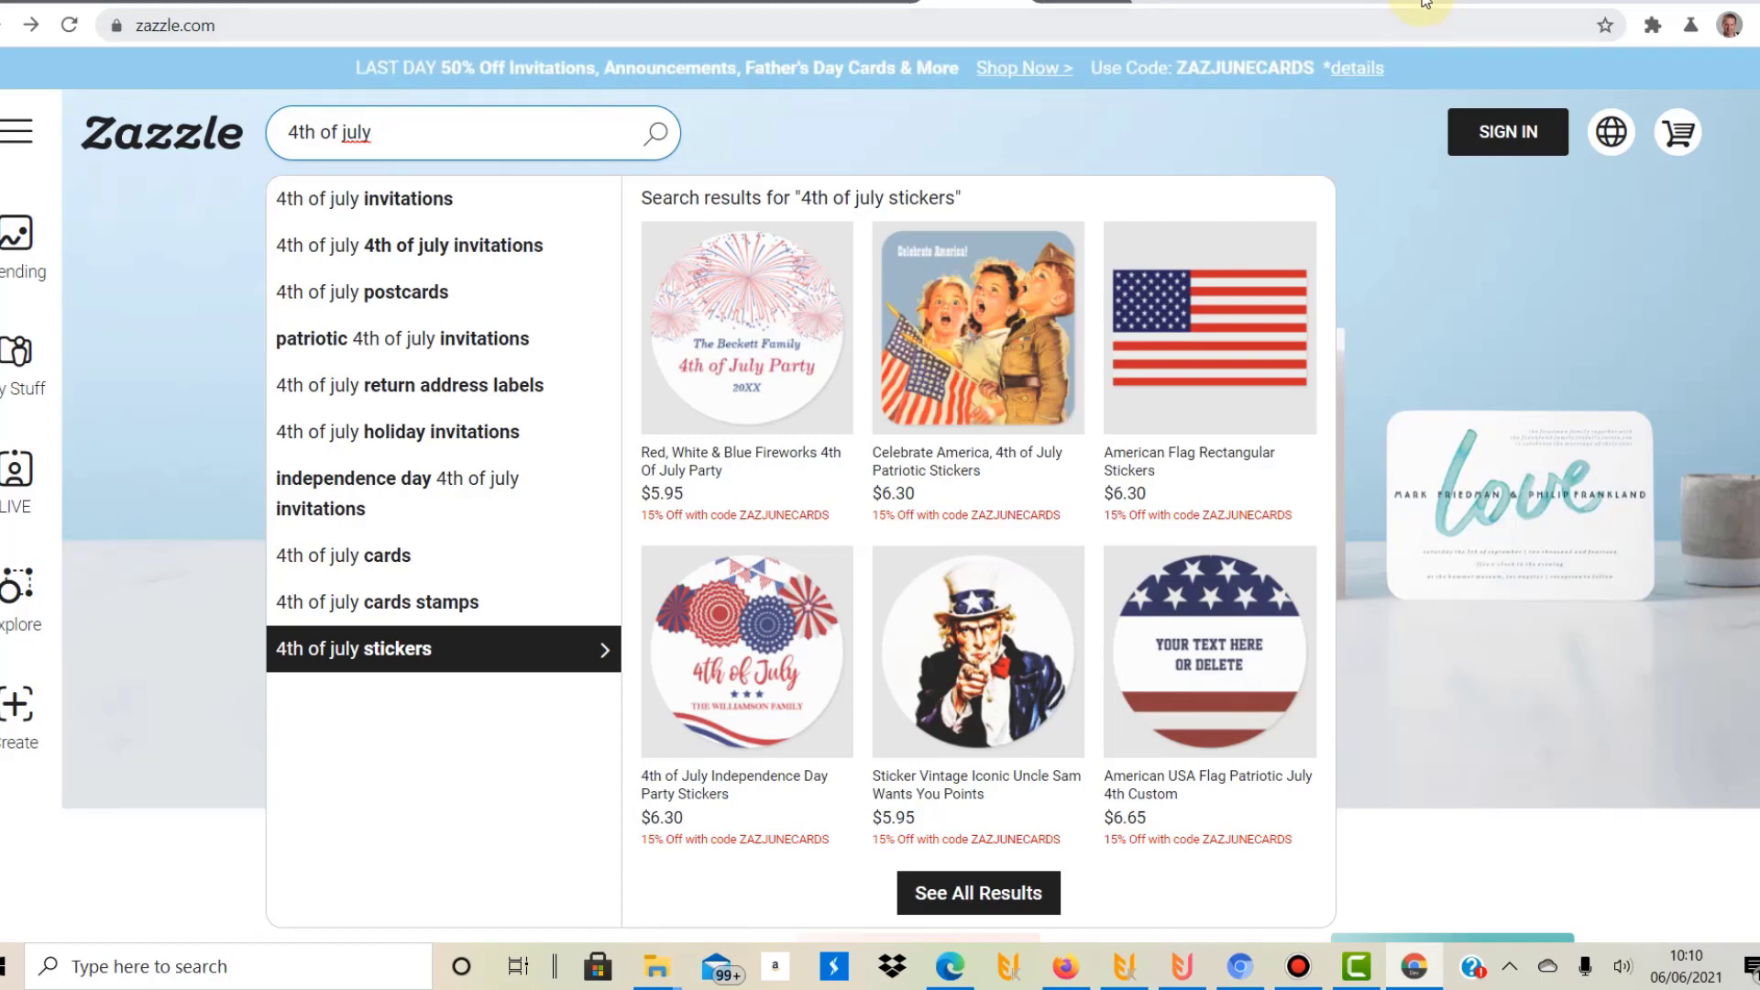
Replace the Zazzle search term with "cat" and view its search suggestions.
key("ctrl+a")
key("BackSpace")
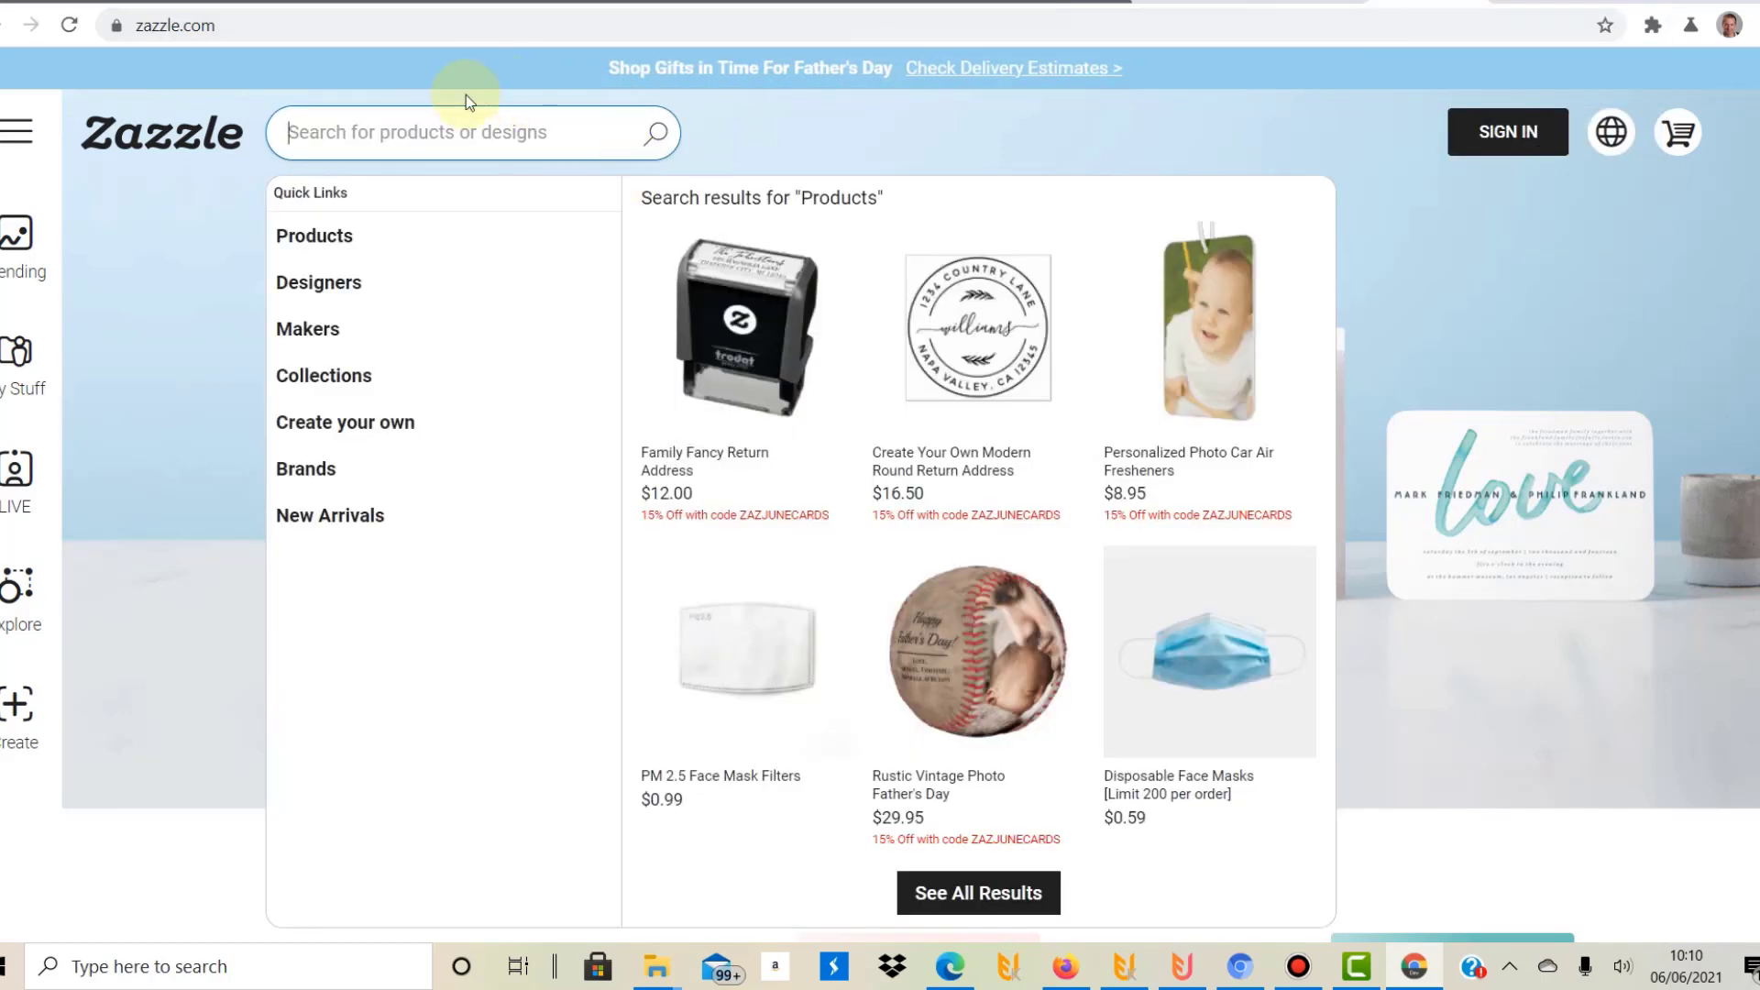
type("cat")
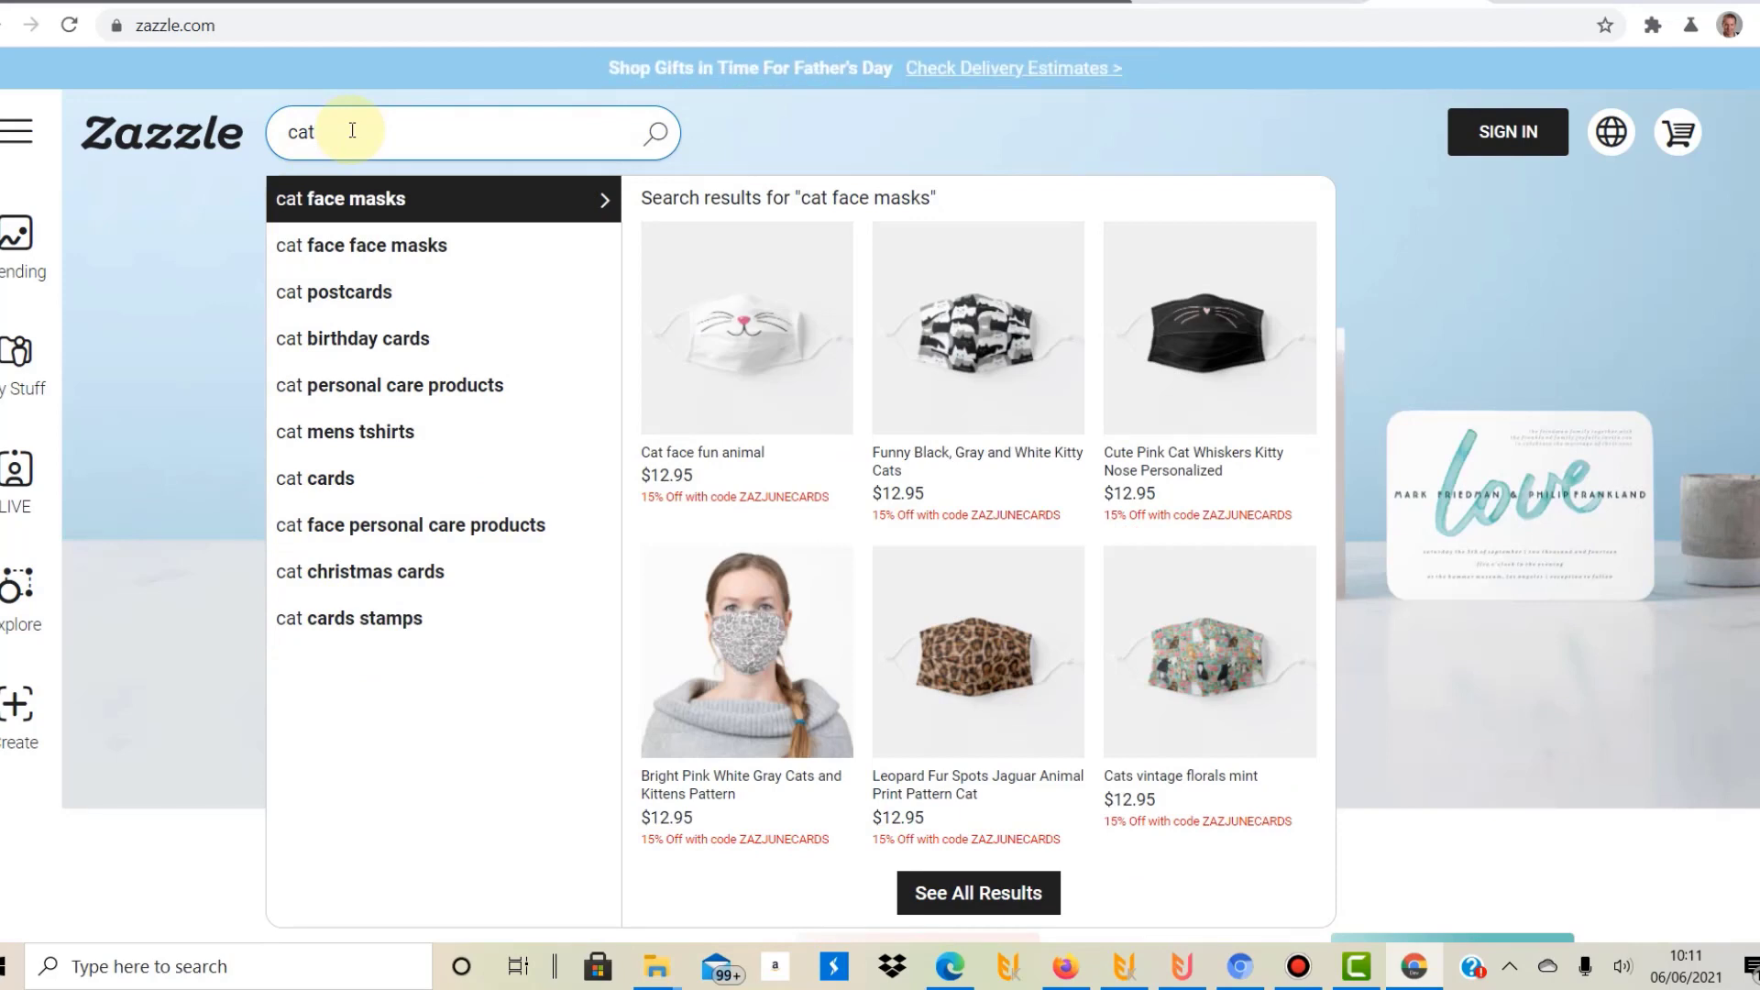
Change the search term to "parachute" and examine the suggested product categories and preview designs.
double_click(352, 130)
type("para")
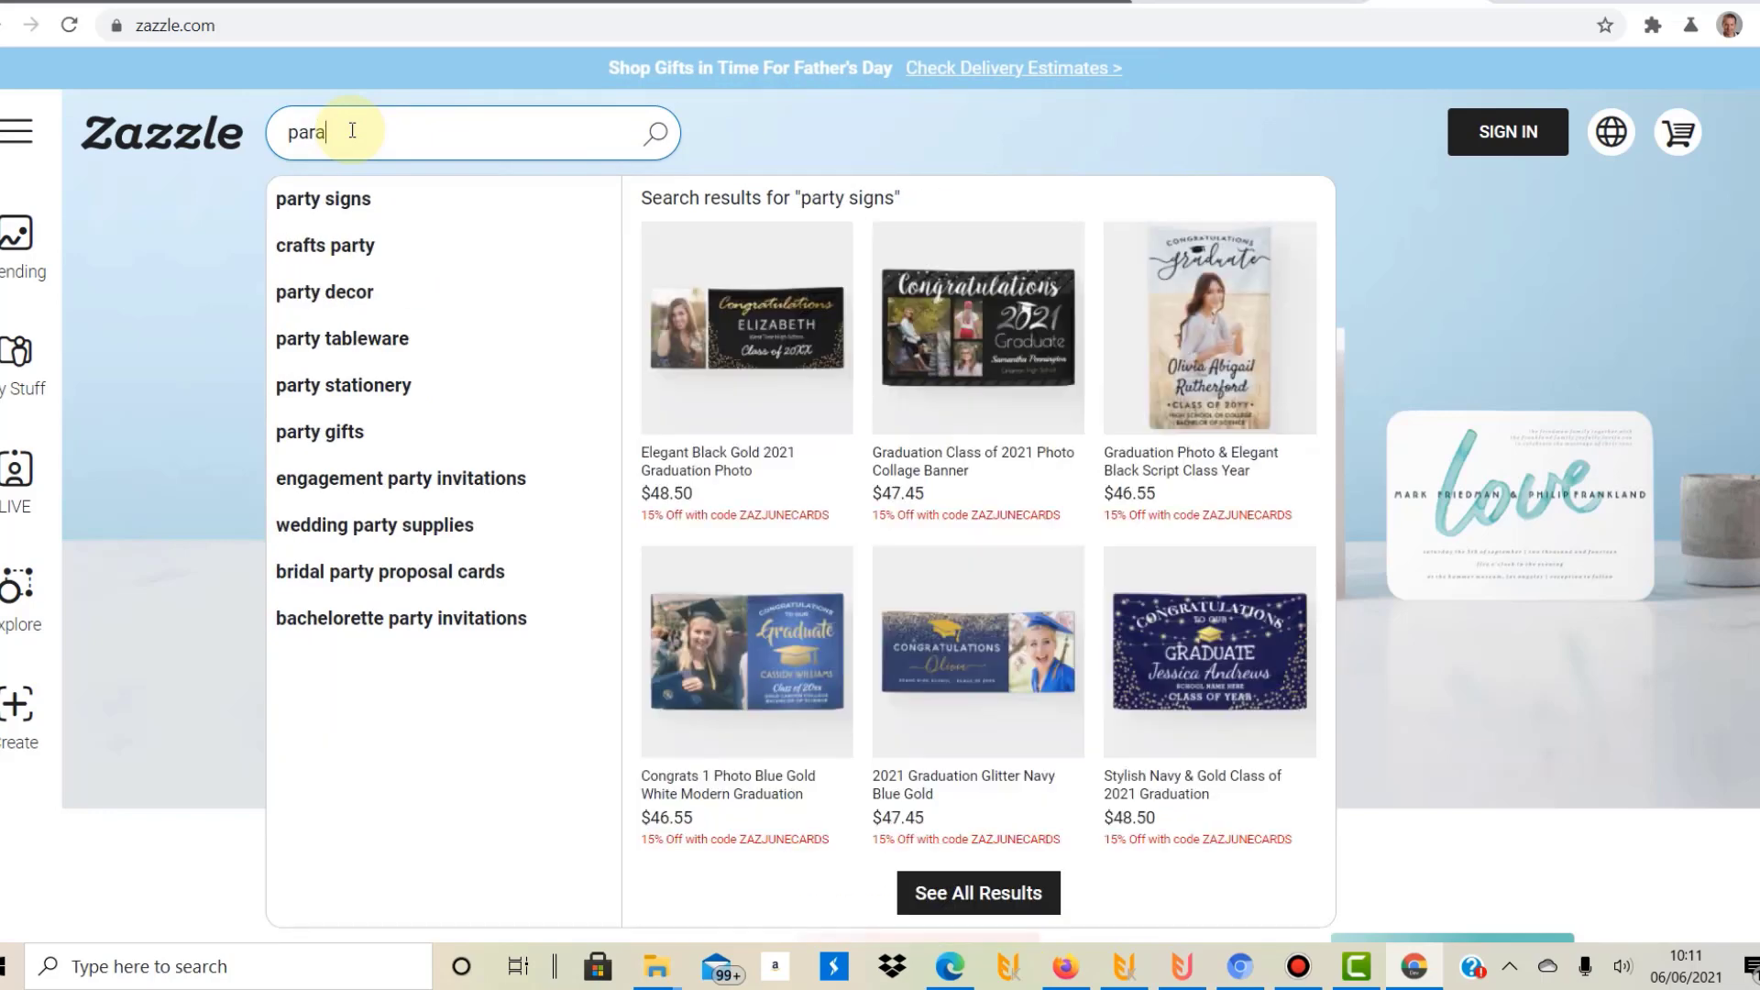
type("chute")
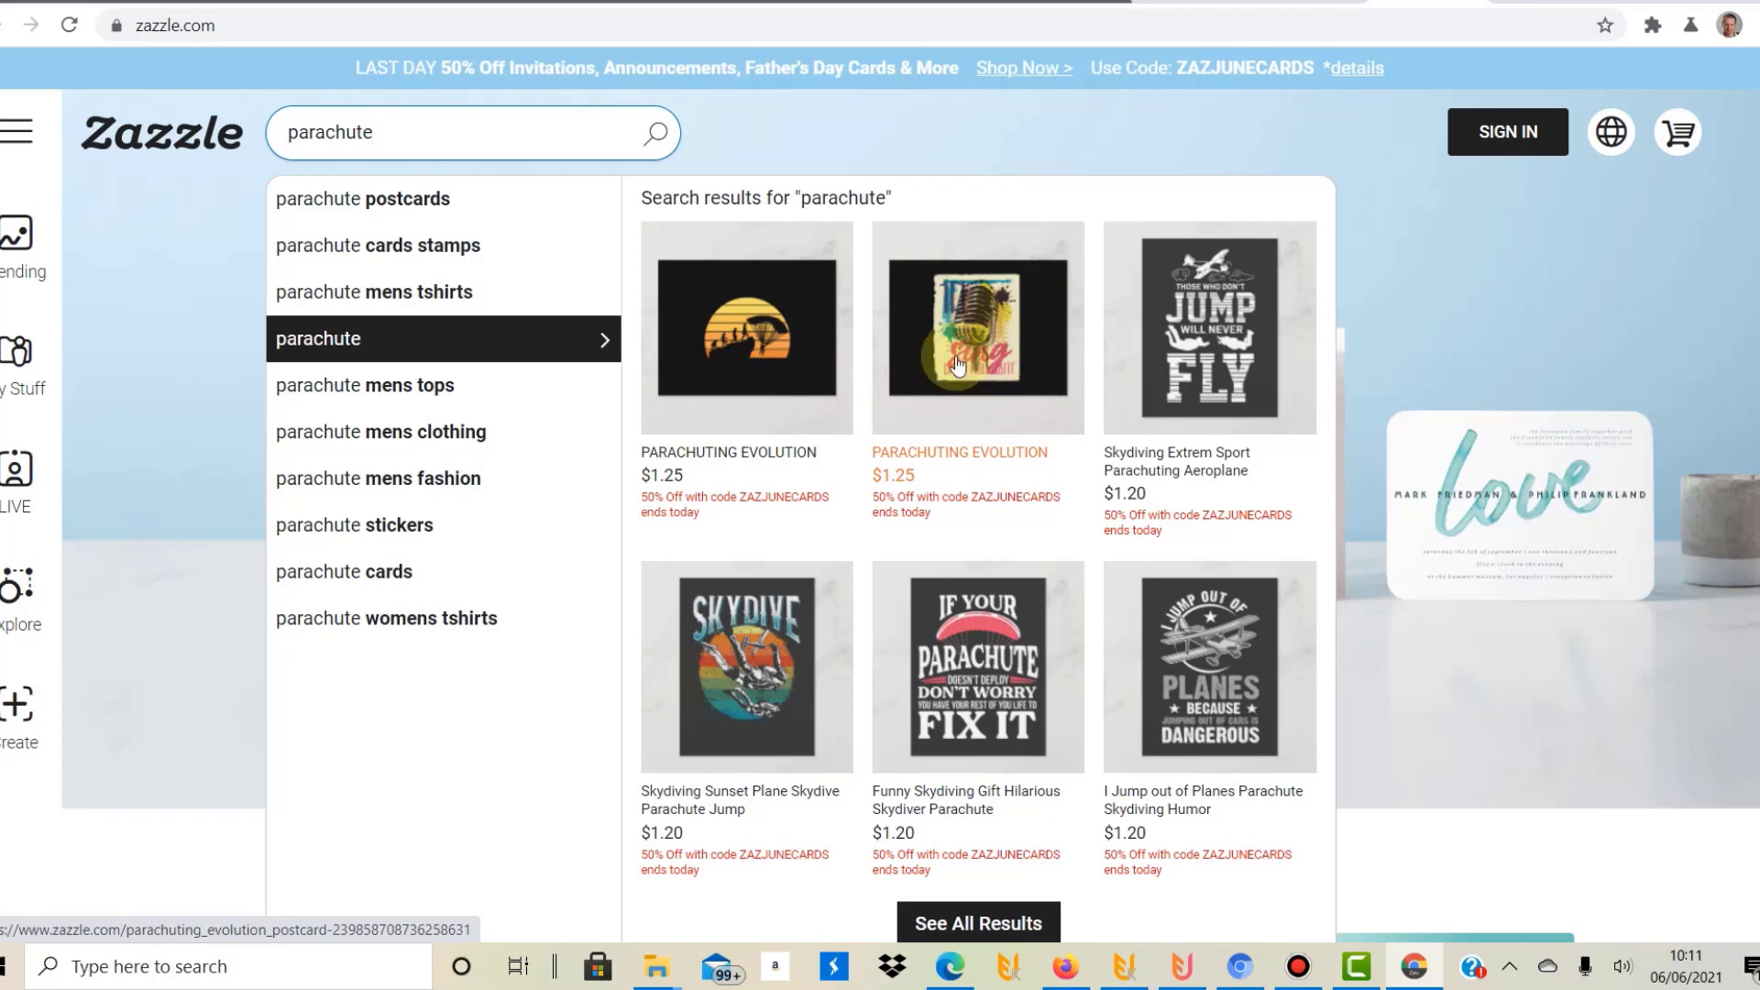
left_click(786, 365)
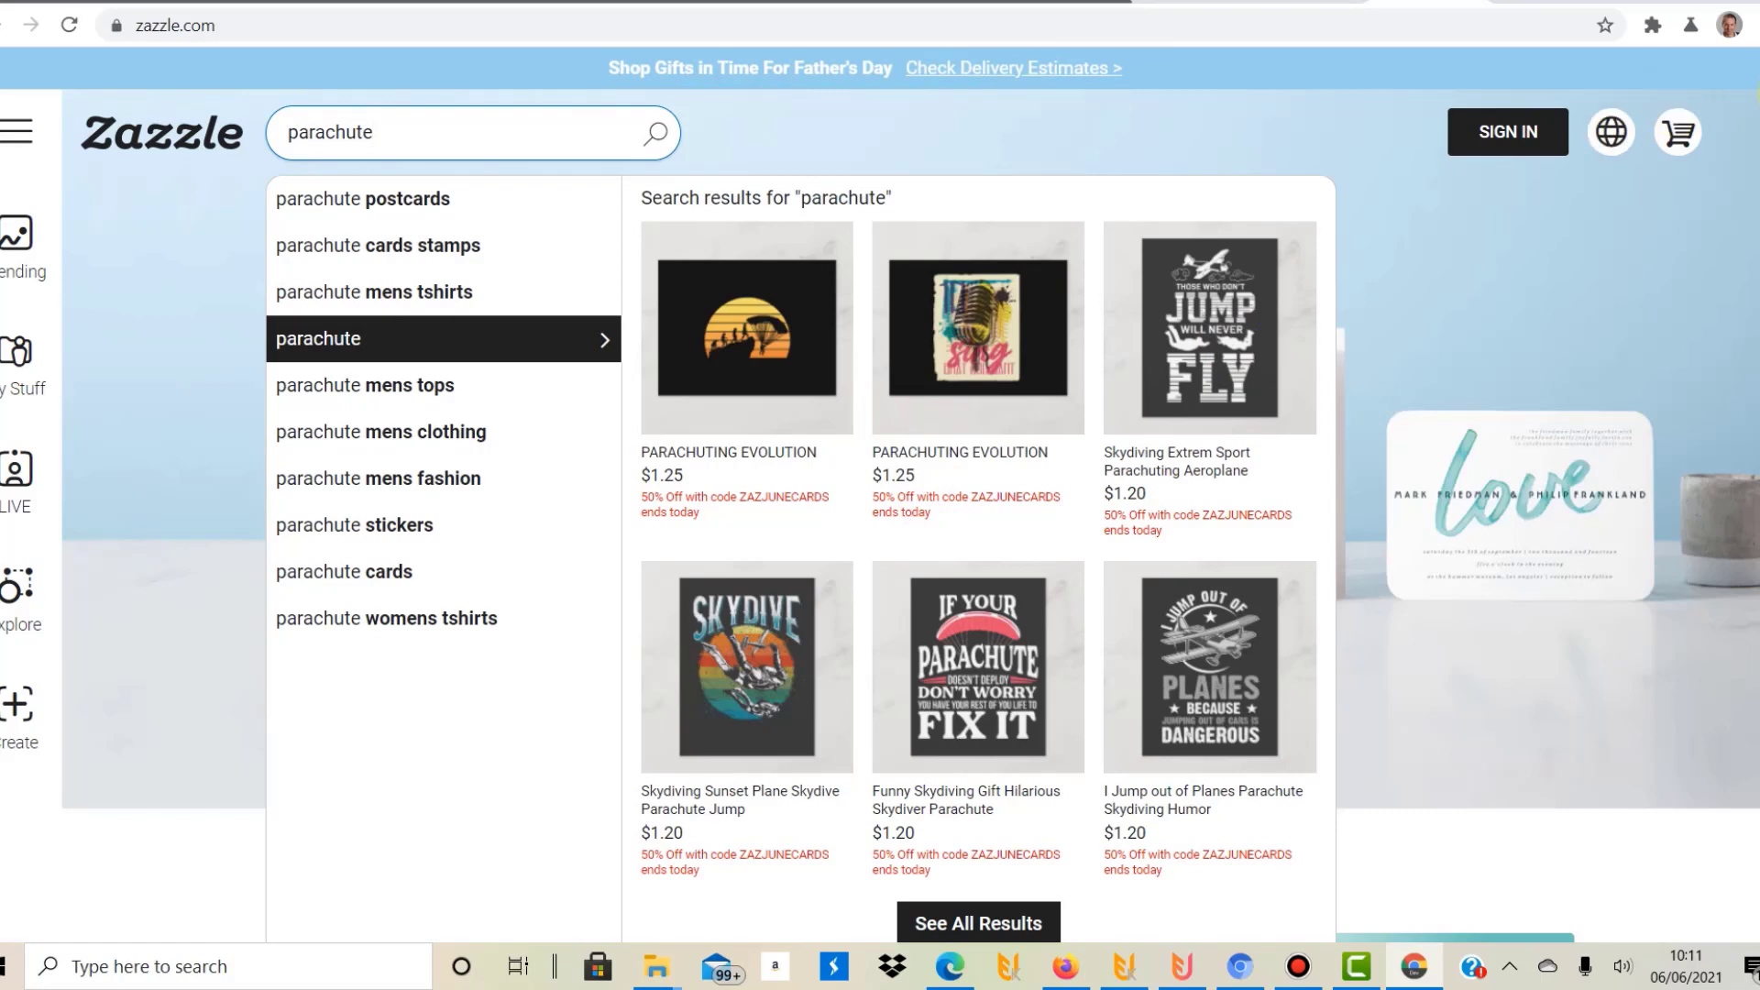
scroll(880, 495, "down", 5)
scroll(879, 494, "up", 4)
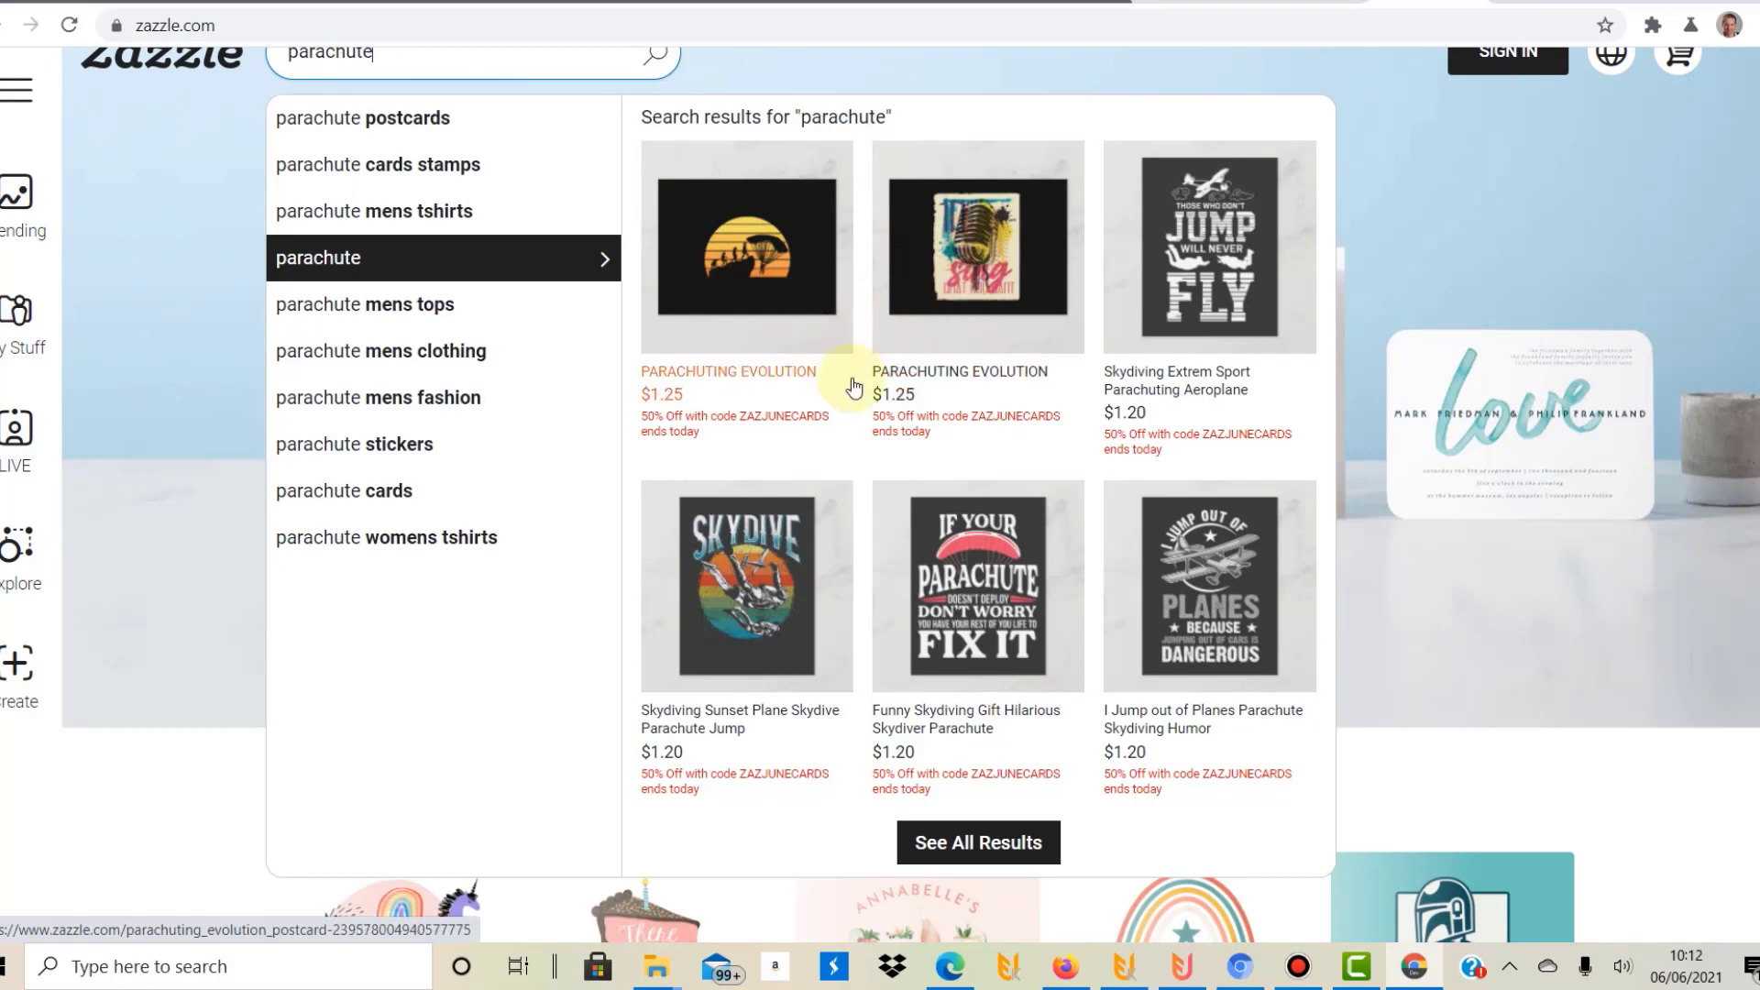
Show all results for "parachute" and browse the listed designs and product types before returning to the page's beginning.
left_click(966, 853)
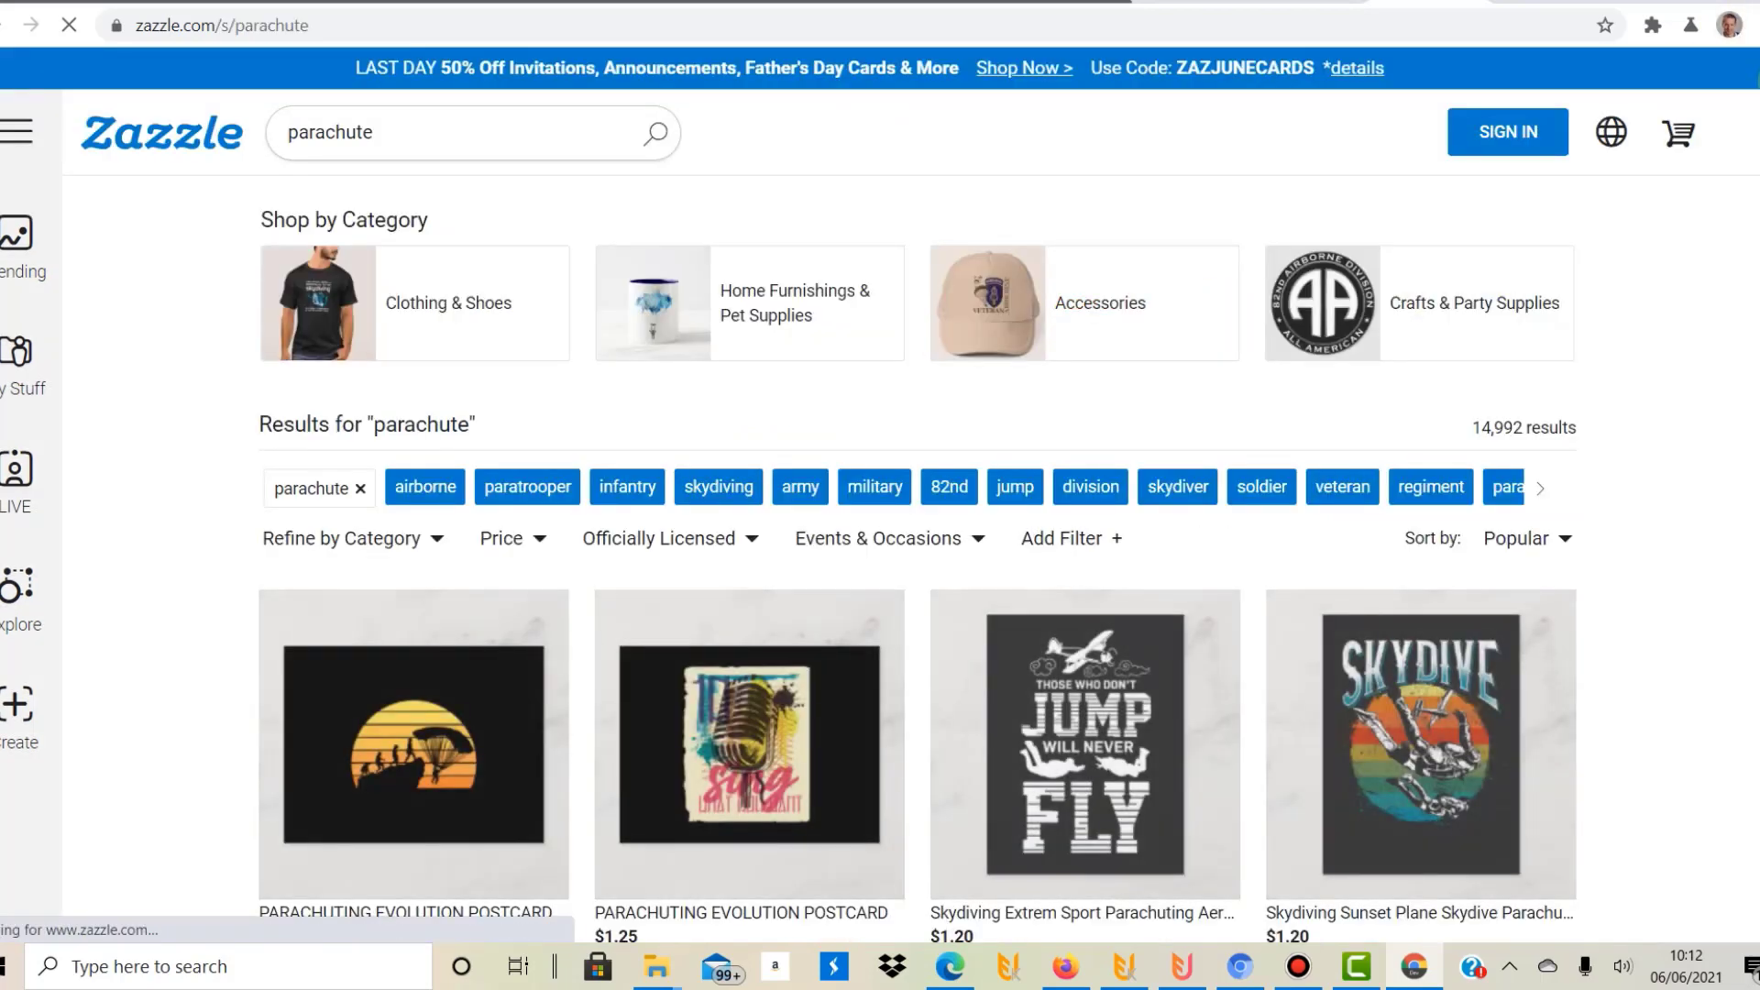
scroll(916, 587, "down", 3)
scroll(916, 587, "up", 1)
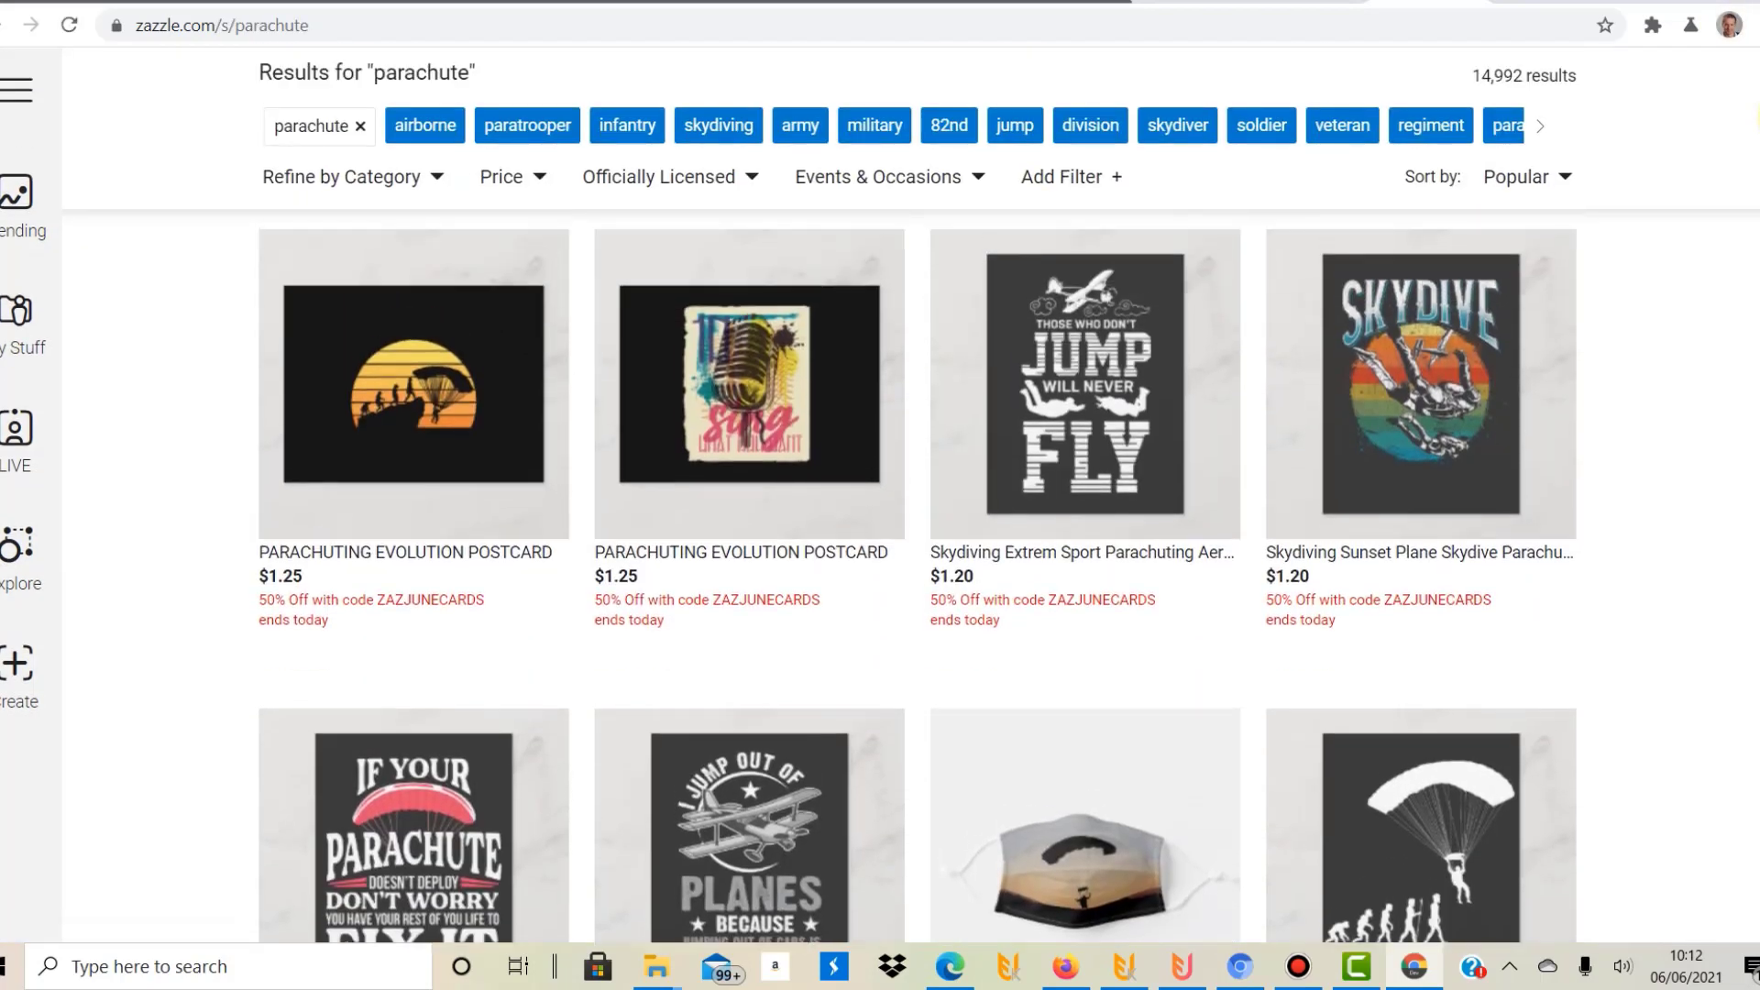
scroll(917, 587, "down", 2)
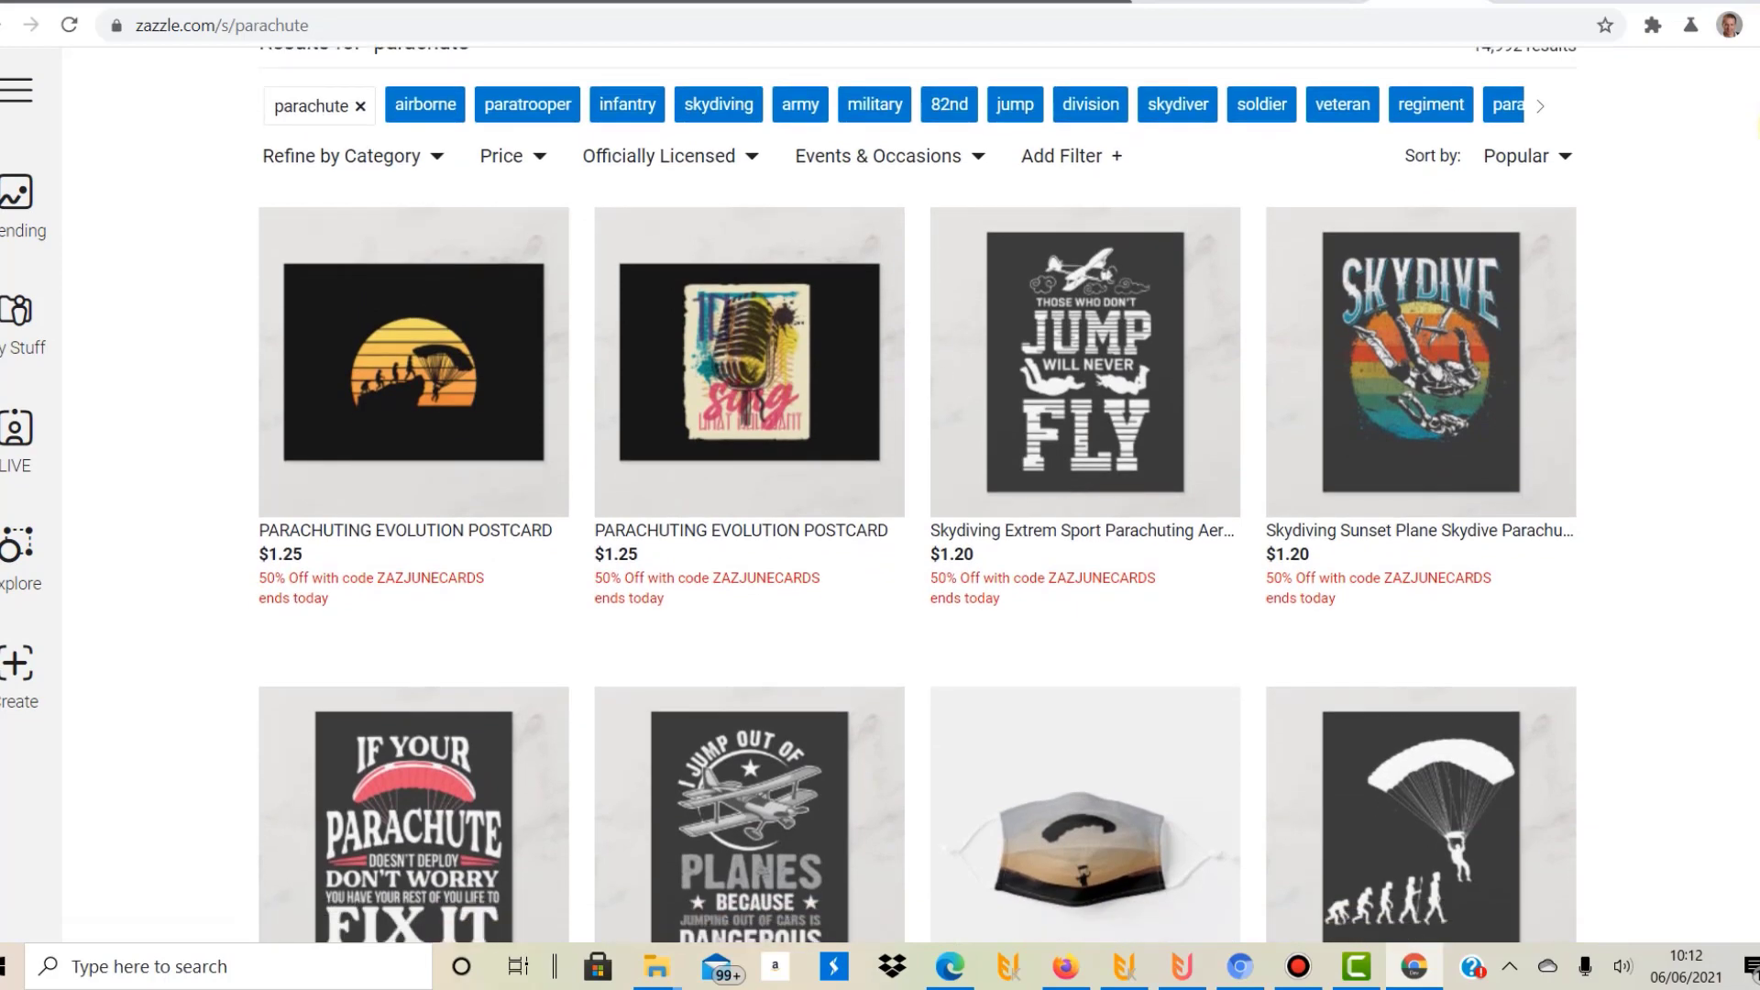
scroll(917, 586, "down", 6)
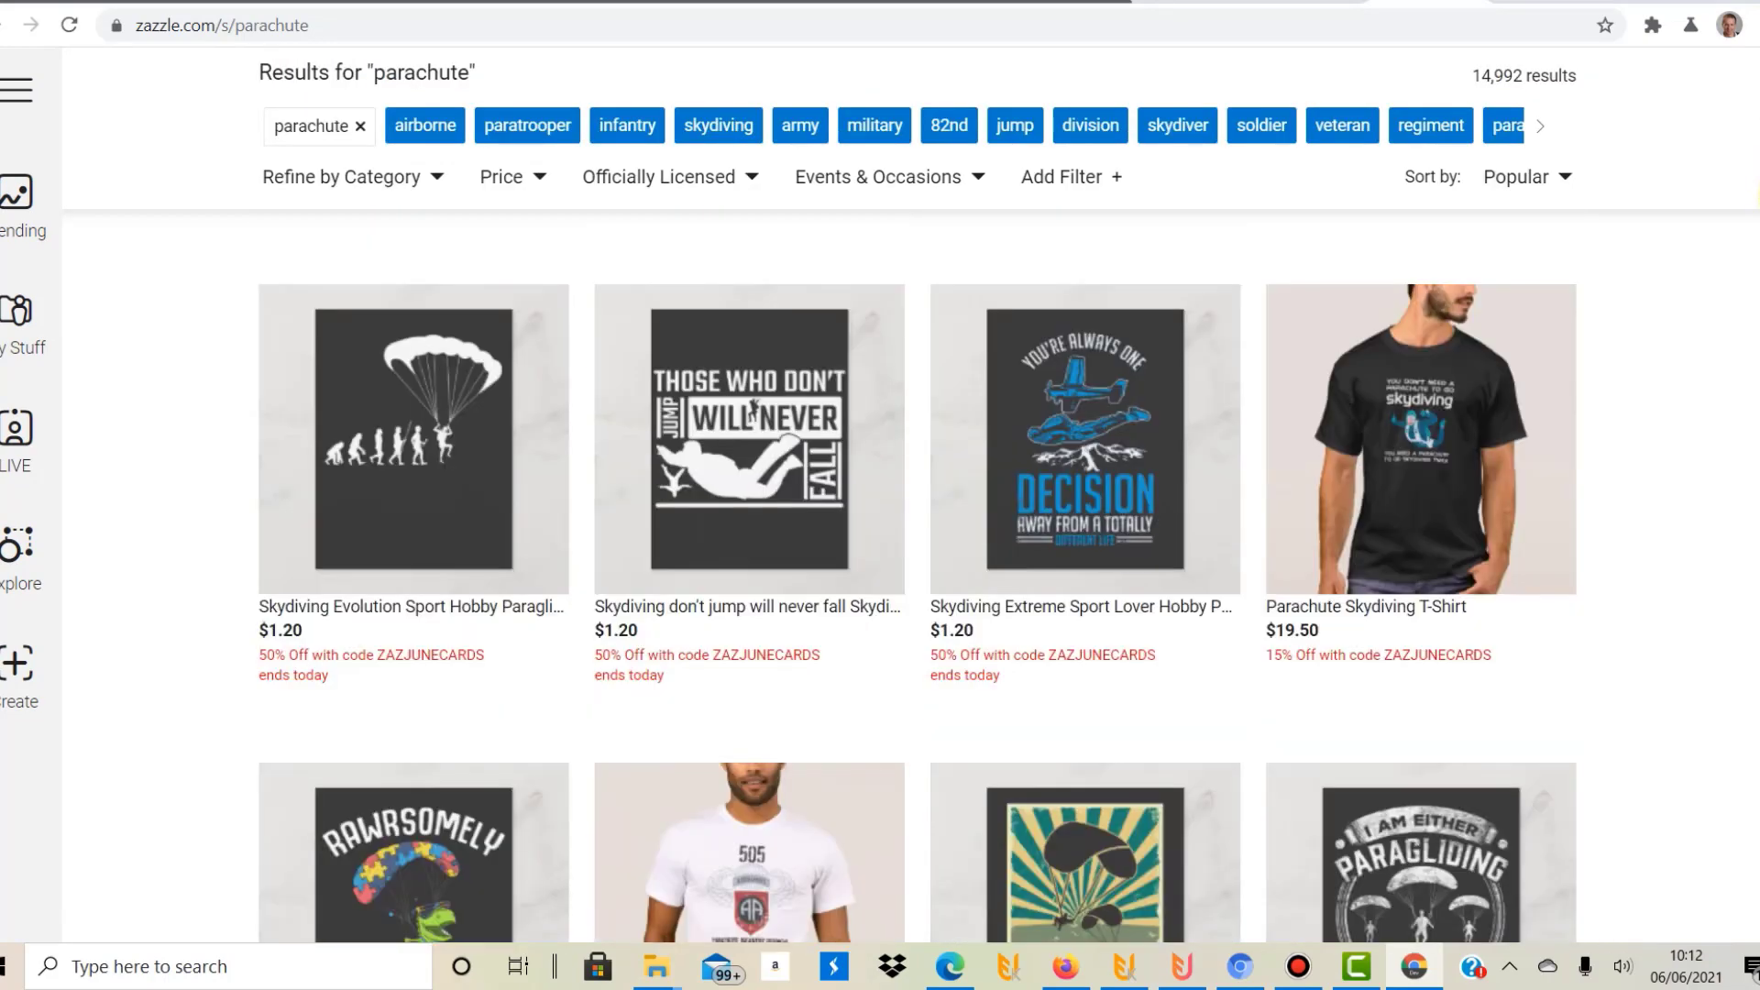
scroll(917, 576, "down", 3)
scroll(917, 575, "down", 4)
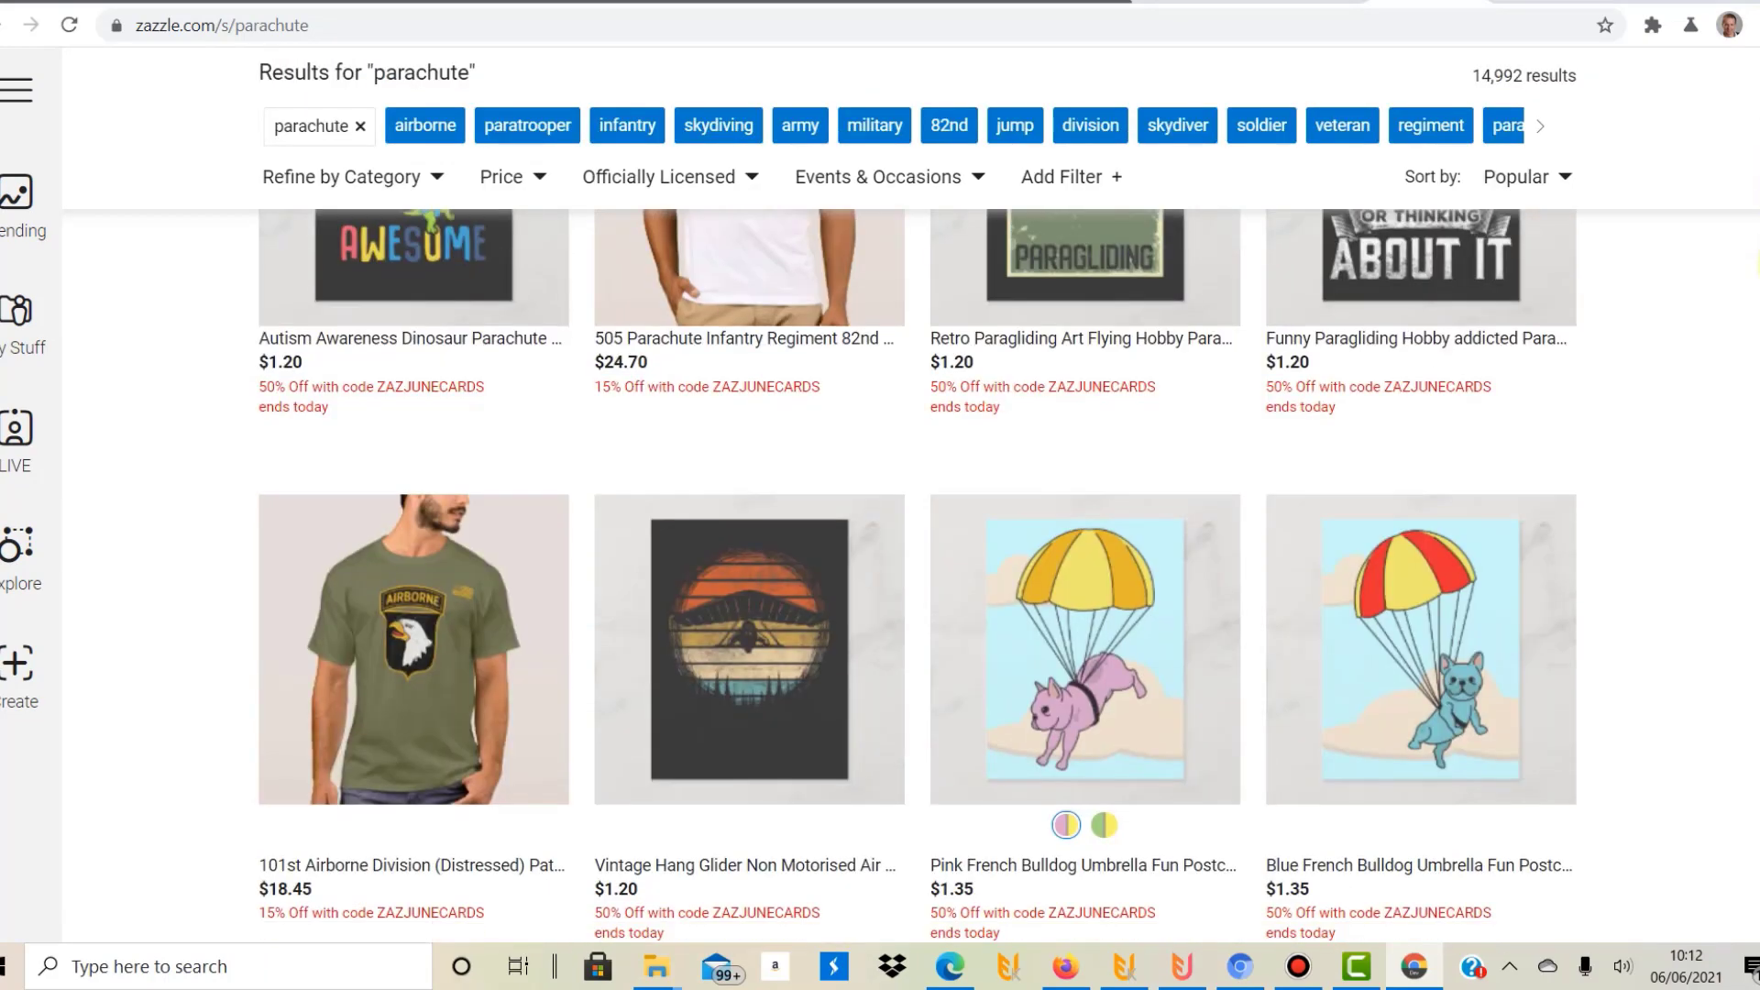
scroll(916, 575, "down", 5)
key("Home")
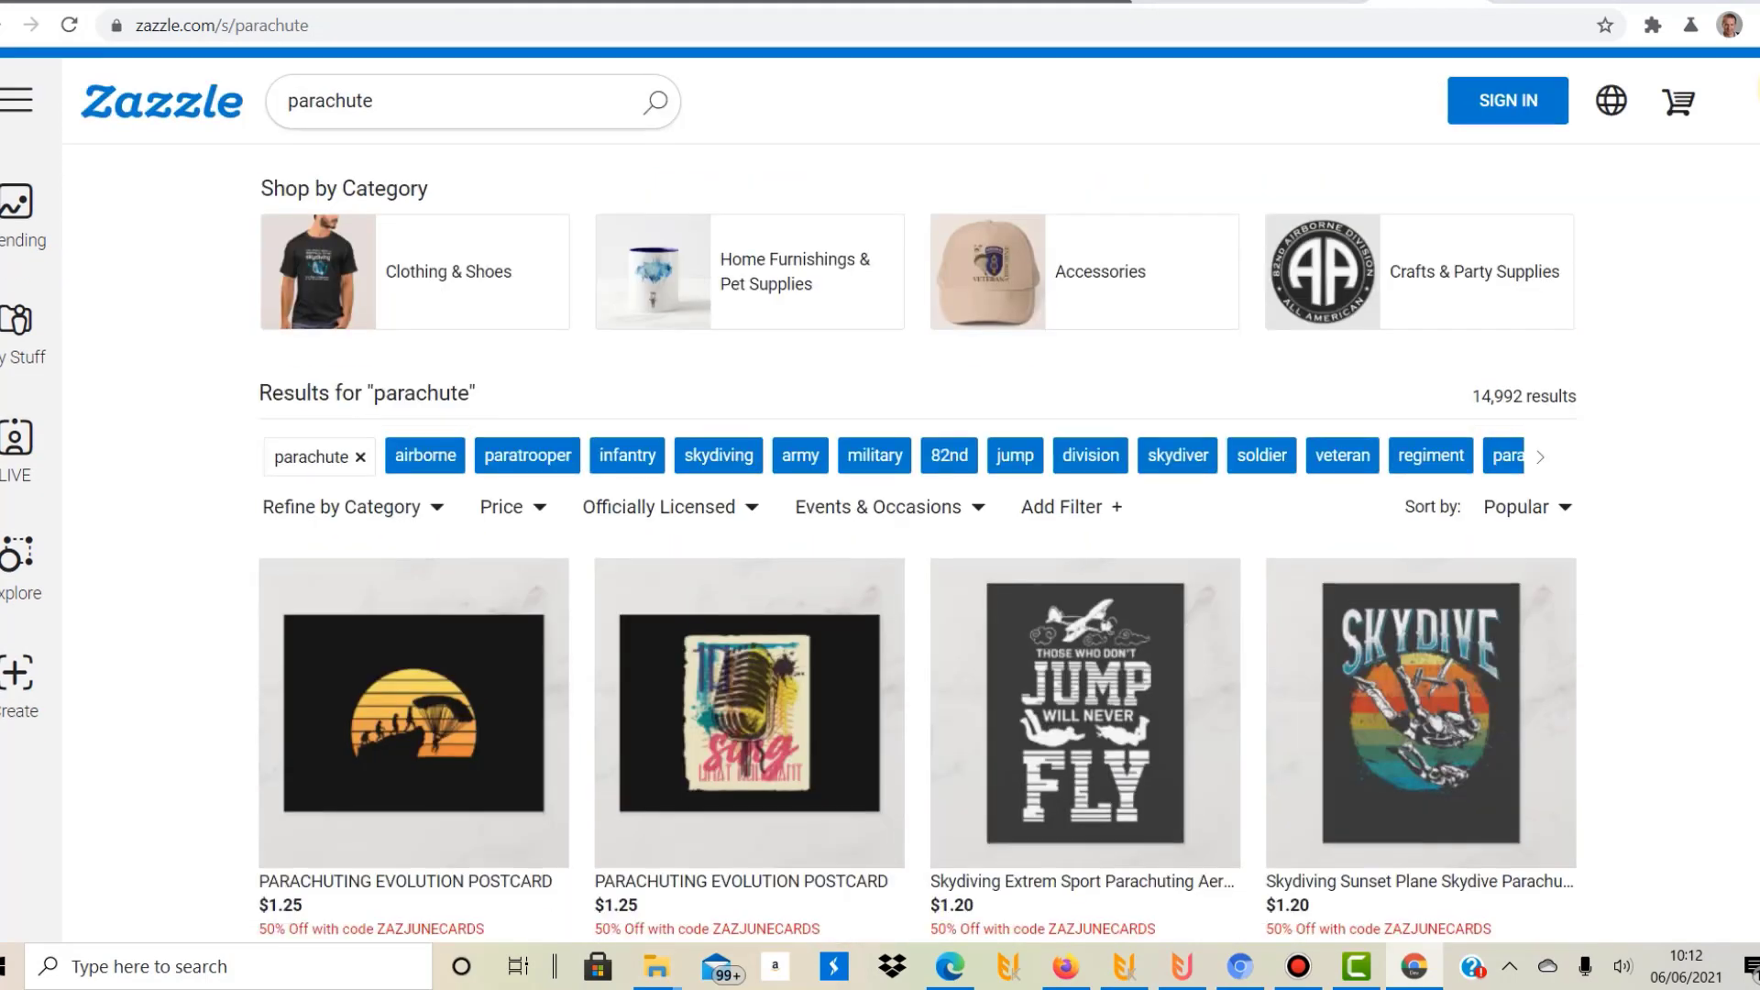